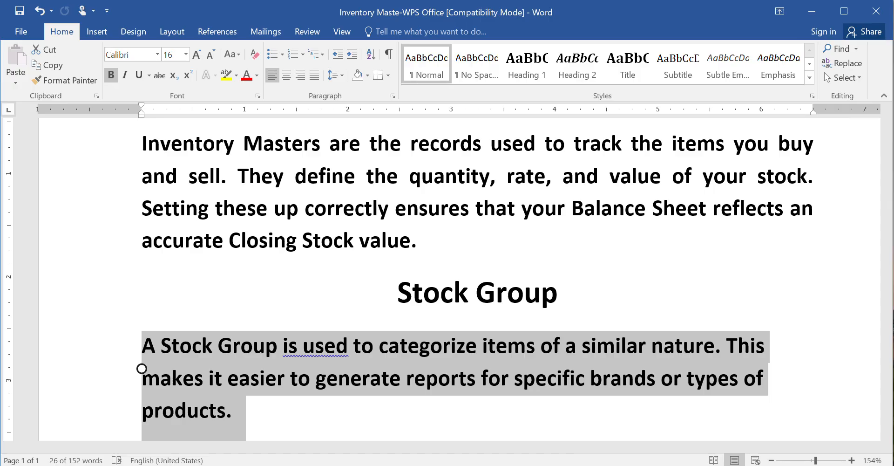
- Switch from the inventory notes to Tally.ERP 9 and start it in Educational Mode
scroll(447, 279, "down", 5)
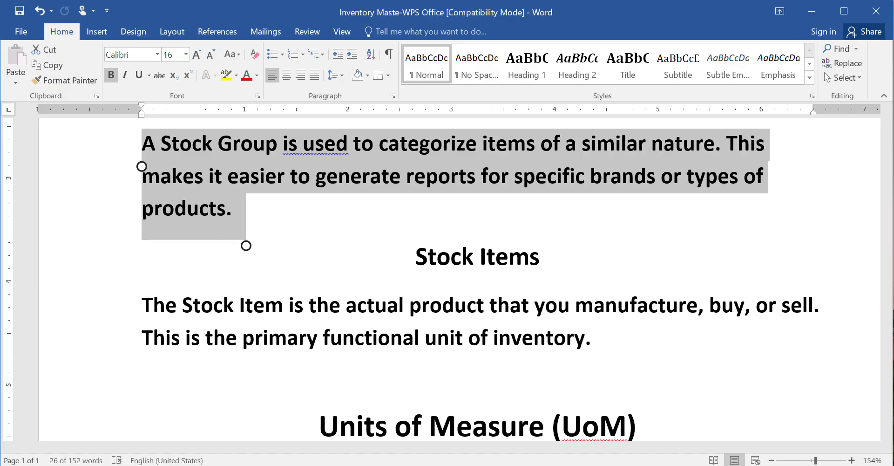
scroll(475, 280, "down", 5)
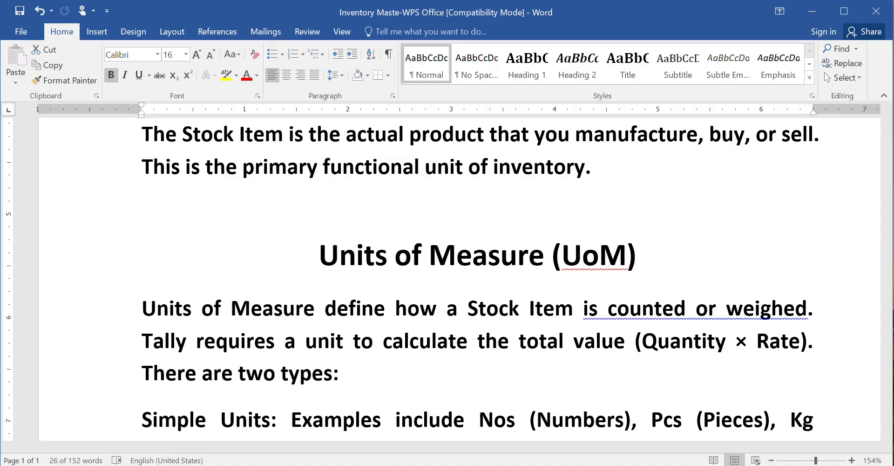
key("super")
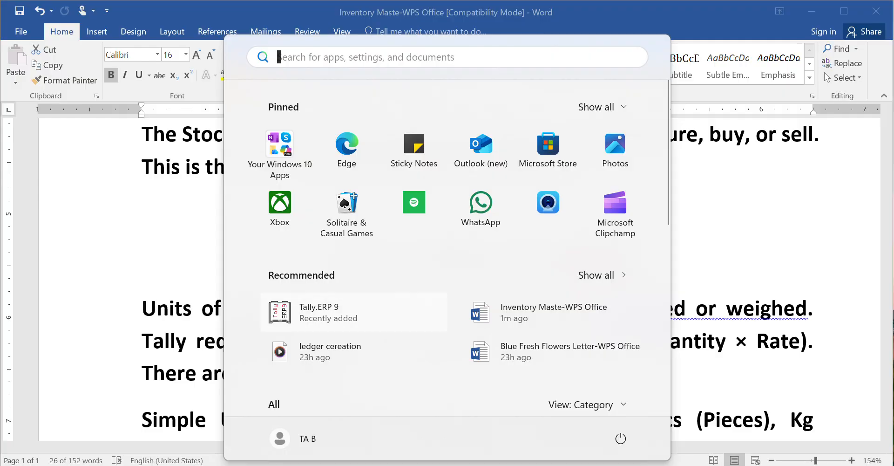
left_click(329, 313)
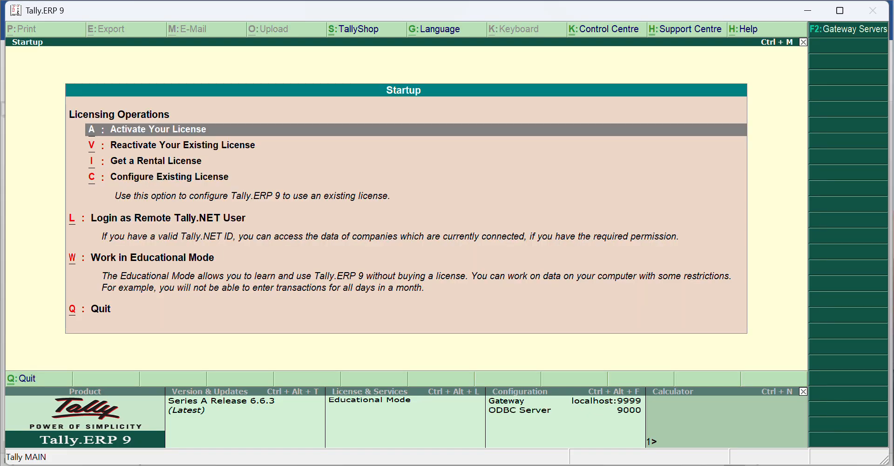
key("w")
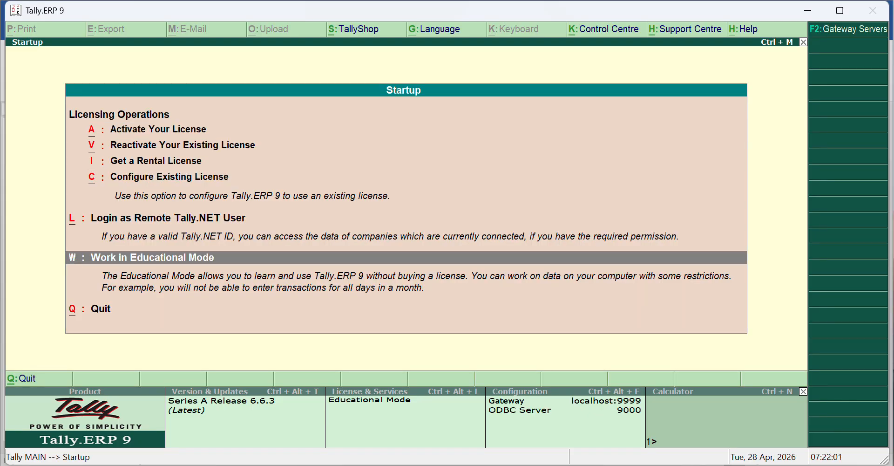
key("Return")
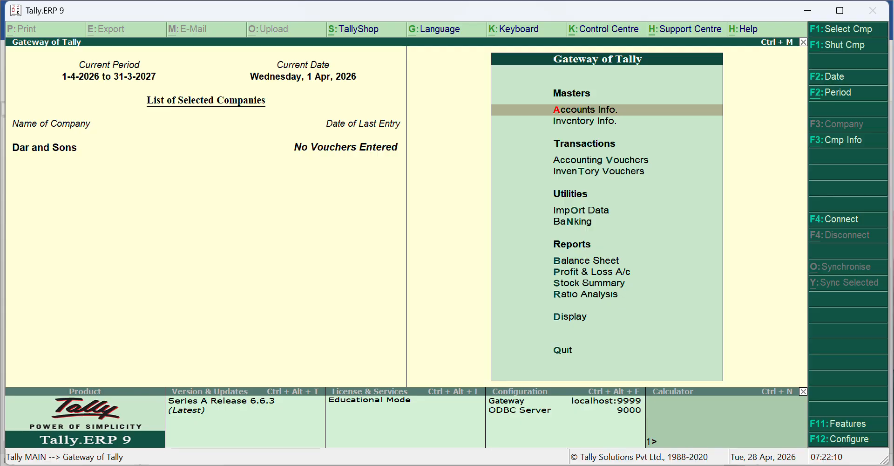
- View the Umer and Sons Pvt.Ltd ledger in its alteration form and return to the Gateway of Tally
key("a")
key("l")
key("a")
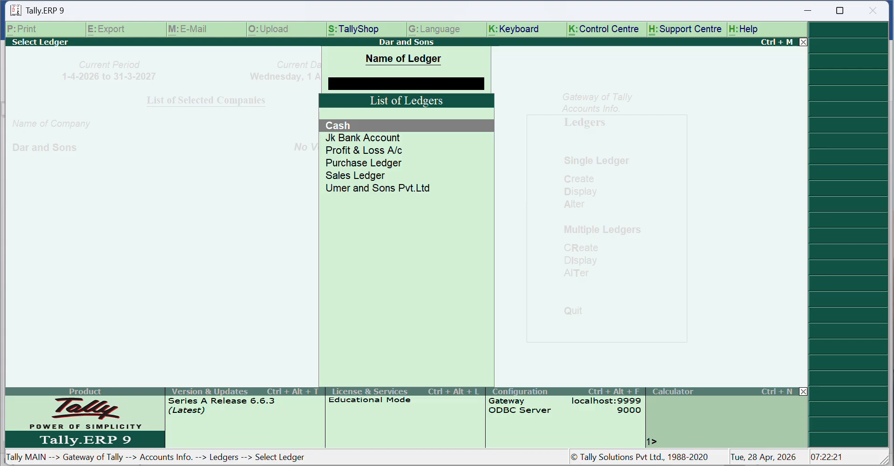
key("Down")
key("Down")
key("Down")
key("Down")
key("Down")
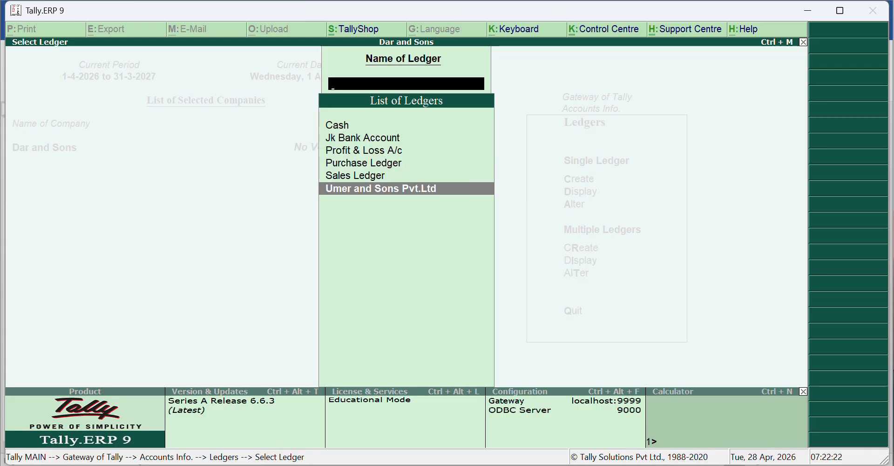
key("Return")
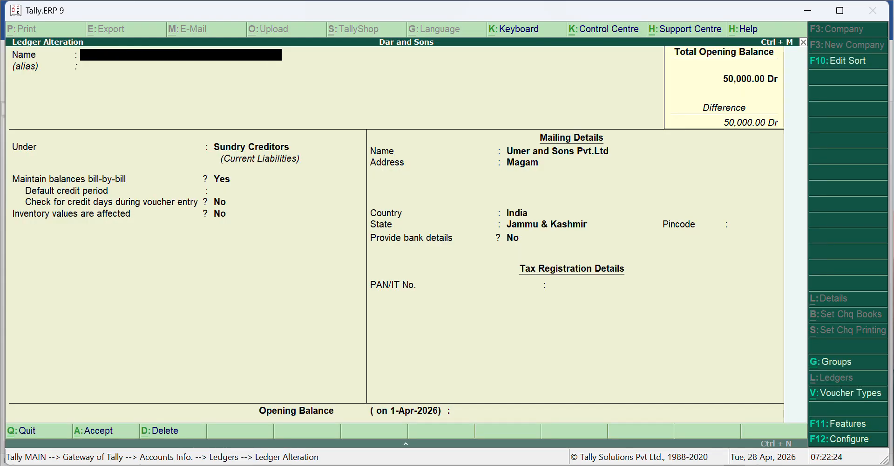
key("Escape")
key("Escape")
key("Escape")
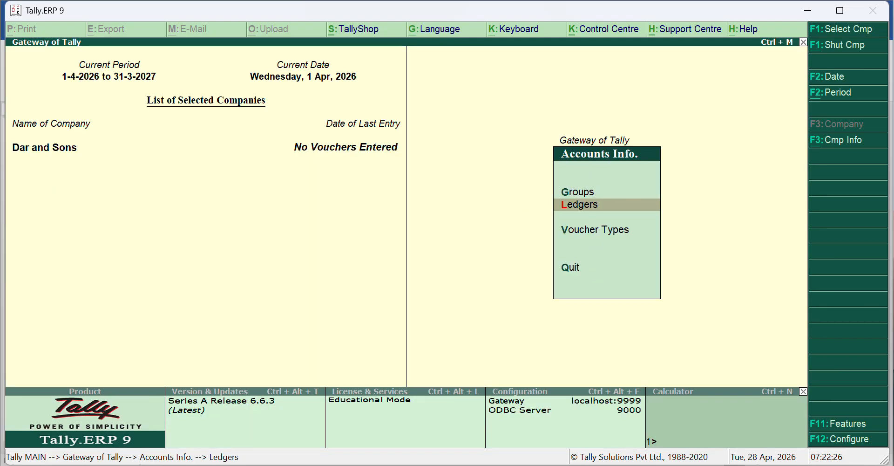
key("Escape")
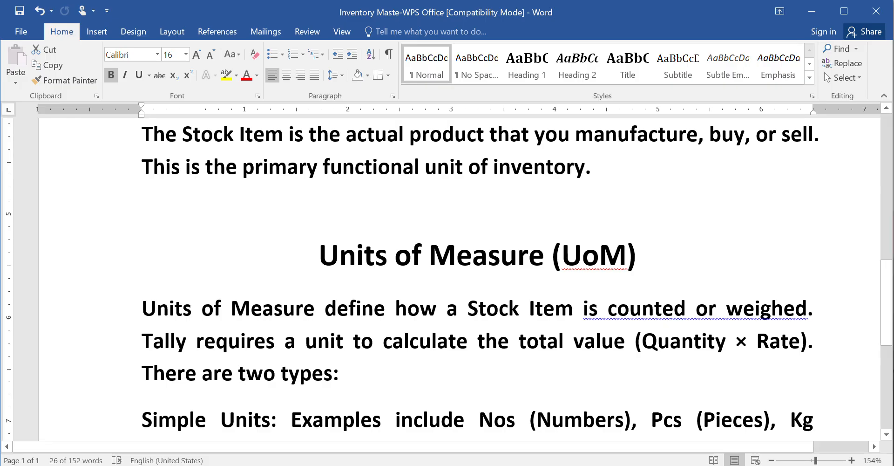
- Return from the Word notes to Tally.ERP 9 and open the creation form for a single stock group
scroll(459, 280, "up", 8)
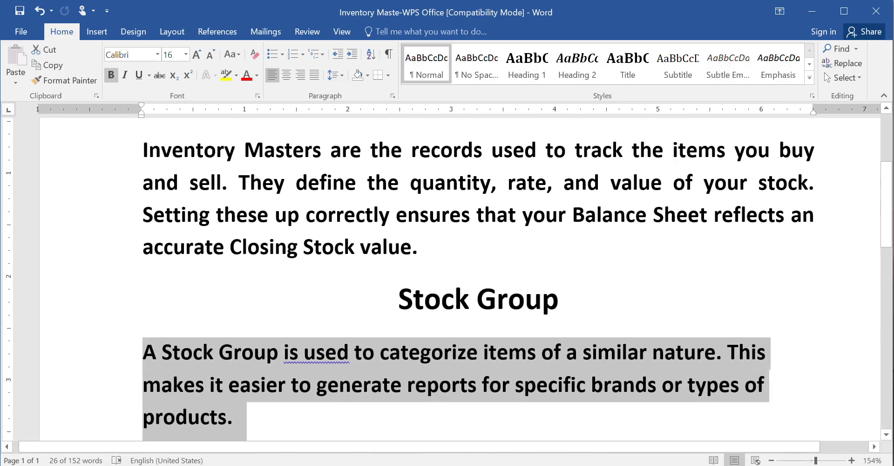
scroll(459, 280, "down", 2)
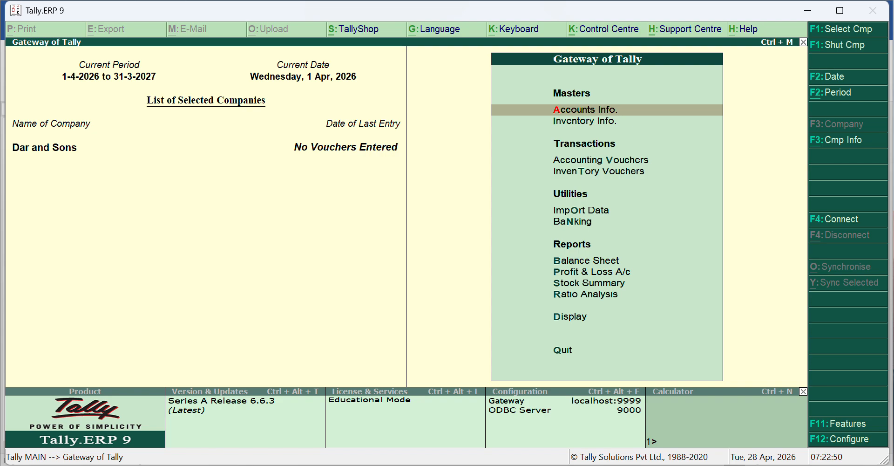
key("i")
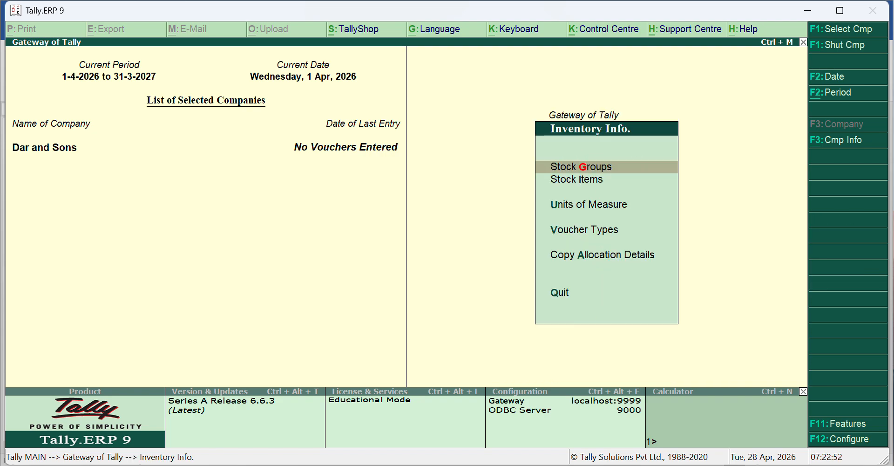
key("g")
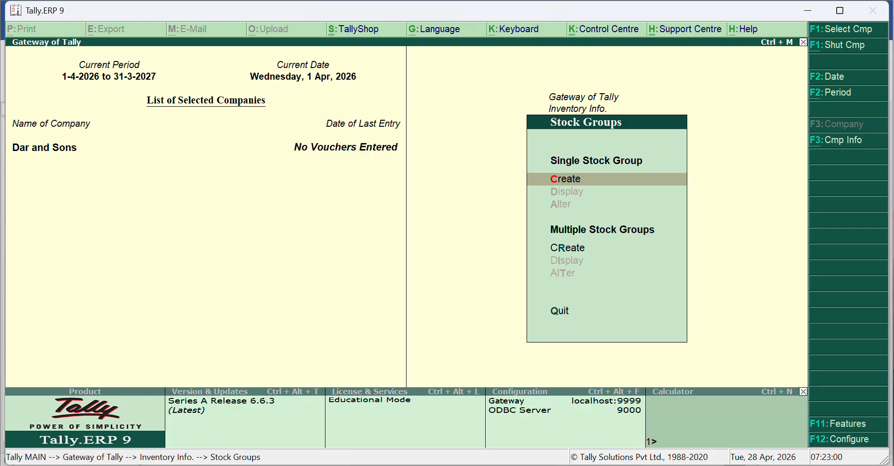
key("Return")
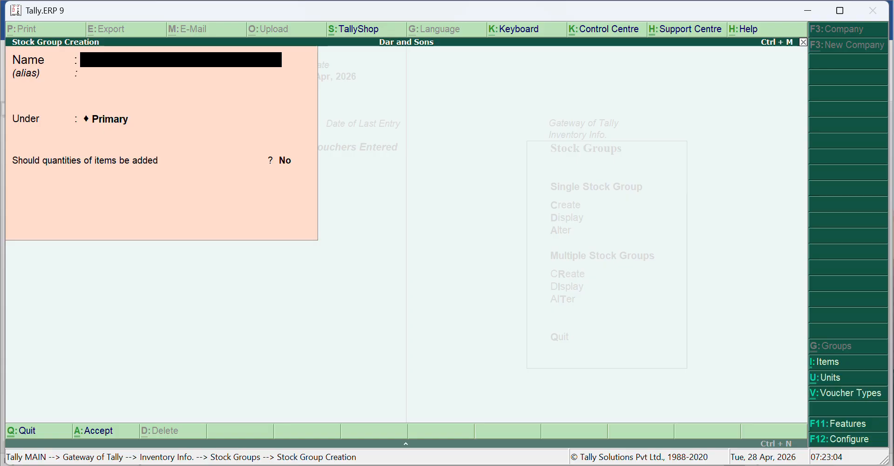
type("Microsft")
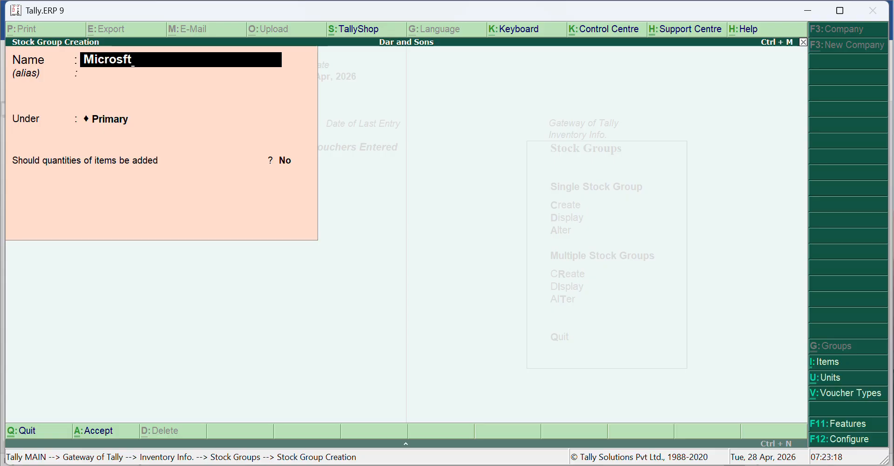
key("BackSpace")
key("BackSpace")
key("BackSpace")
key("BackSpace")
key("BackSpace")
key("BackSpace")
key("BackSpace")
key("BackSpace")
type("Ar")
key("BackSpace")
key("BackSpace")
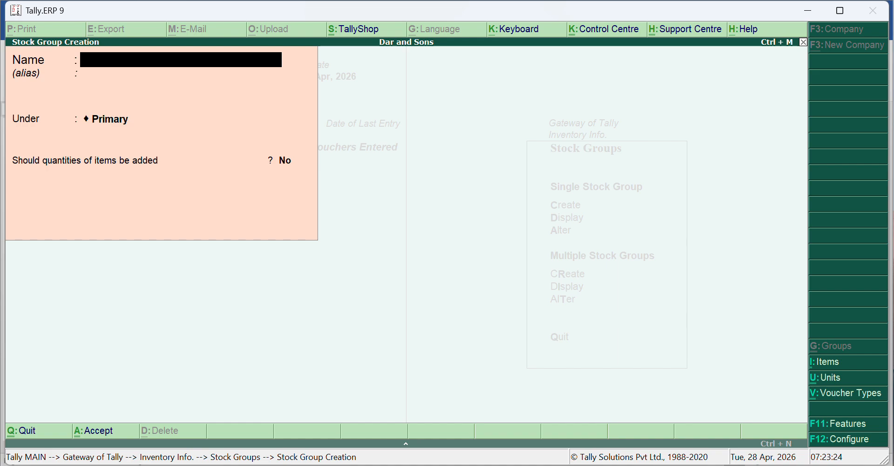
type("Cadburry")
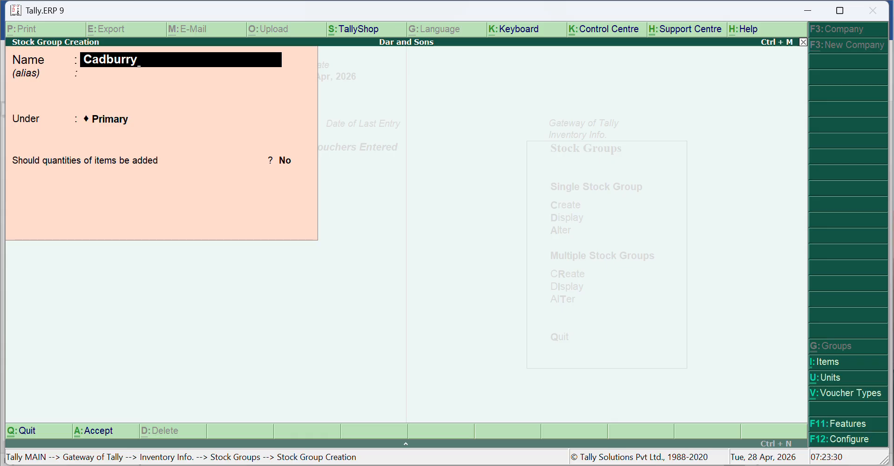
key("BackSpace")
key("BackSpace")
key("BackSpace")
key("BackSpace")
key("BackSpace")
key("BackSpace")
key("BackSpace")
key("BackSpace")
type("Fo")
key("BackSpace")
key("BackSpace")
type("Gl")
key("BackSpace")
type("olden Rice")
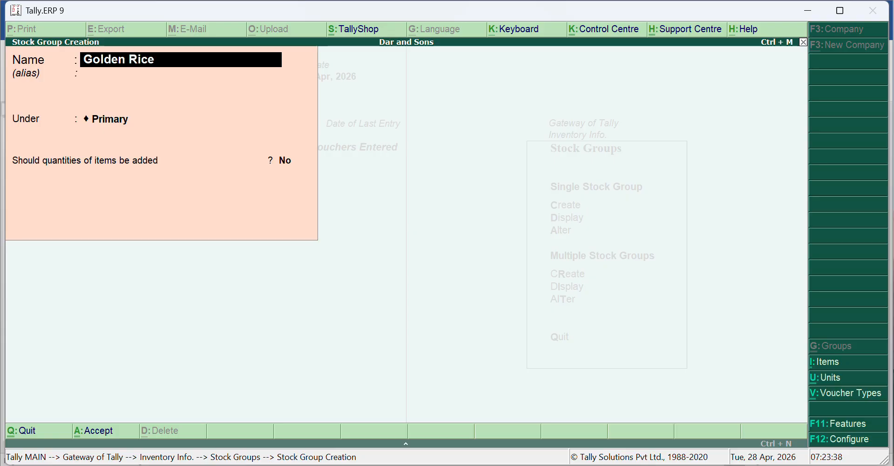
key("BackSpace")
key("BackSpace")
key("BackSpace")
key("BackSpace")
key("BackSpace")
key("BackSpace")
key("BackSpace")
key("BackSpace")
key("BackSpace")
key("BackSpace")
key("BackSpace")
- Create the stock group Peemark under Primary and return to the Gateway of Tally
type("P")
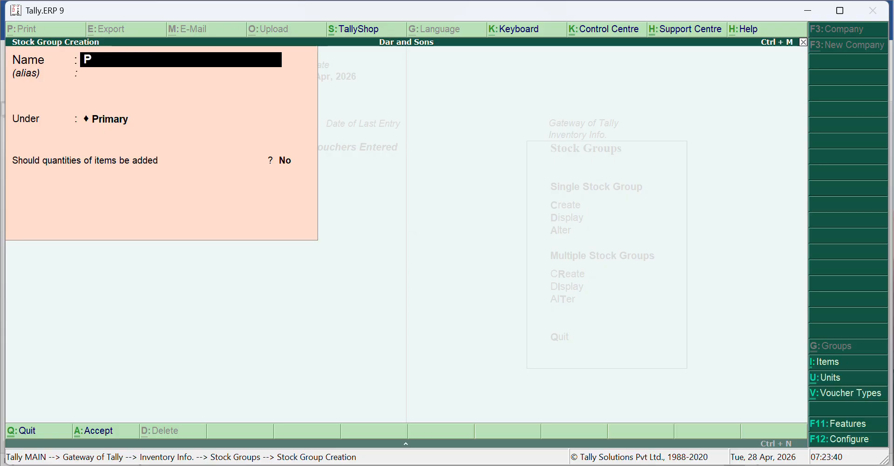
type("eemark")
key("ctrl+a")
key("Escape")
key("Escape")
key("Escape")
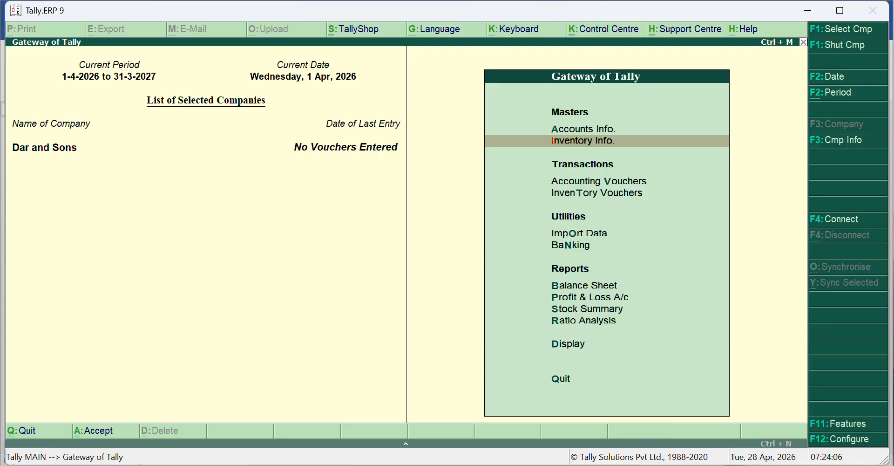
- Switch to Word and read through the Stock Items and Units of Measure notes
key("alt+Tab")
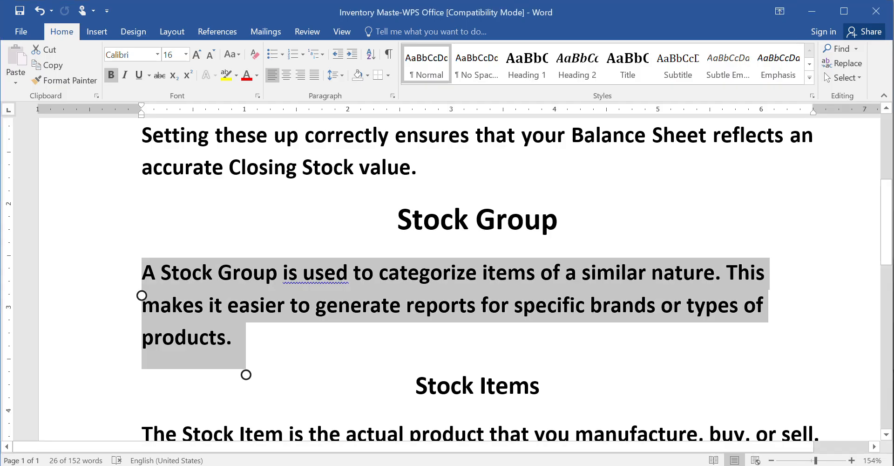
scroll(459, 279, "down", 3)
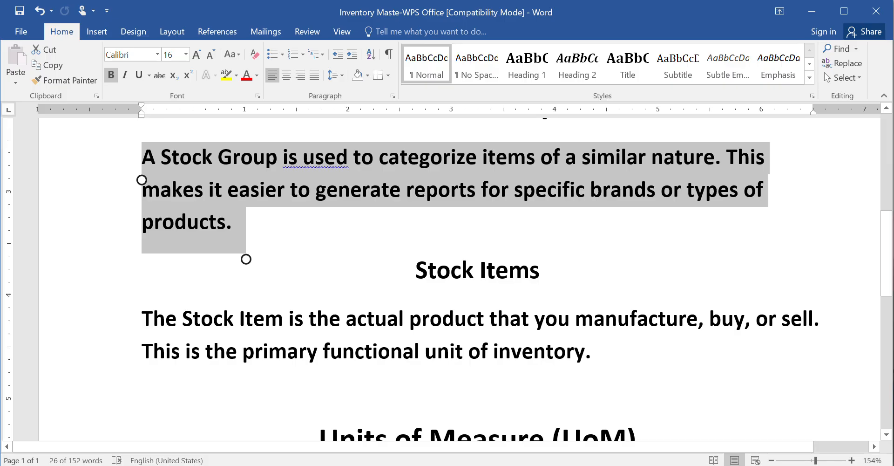
scroll(459, 280, "down", 3)
scroll(459, 280, "up", 1)
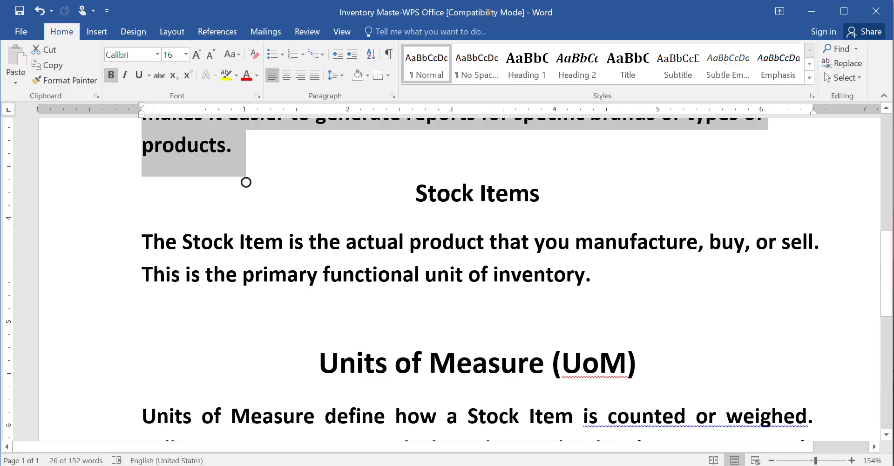
scroll(459, 280, "down", 2)
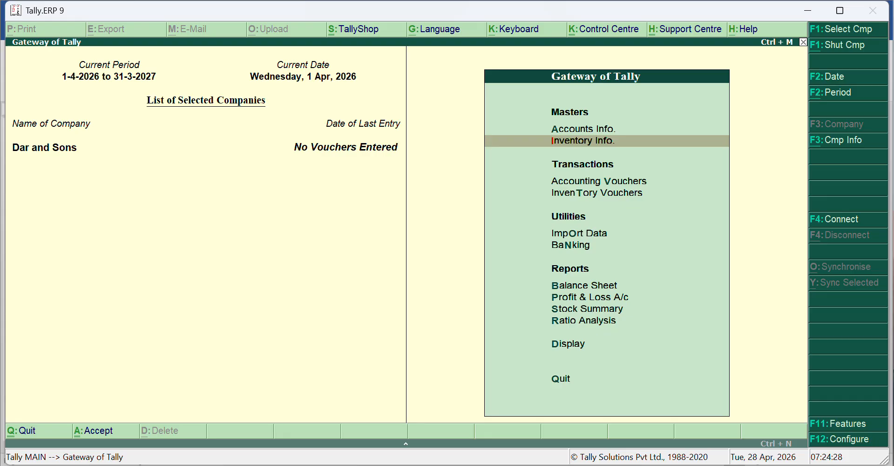
- Create a simple unit of measure in Tally.ERP 9 with the symbol pcs and the formal name Pieces
key("Return")
key("u")
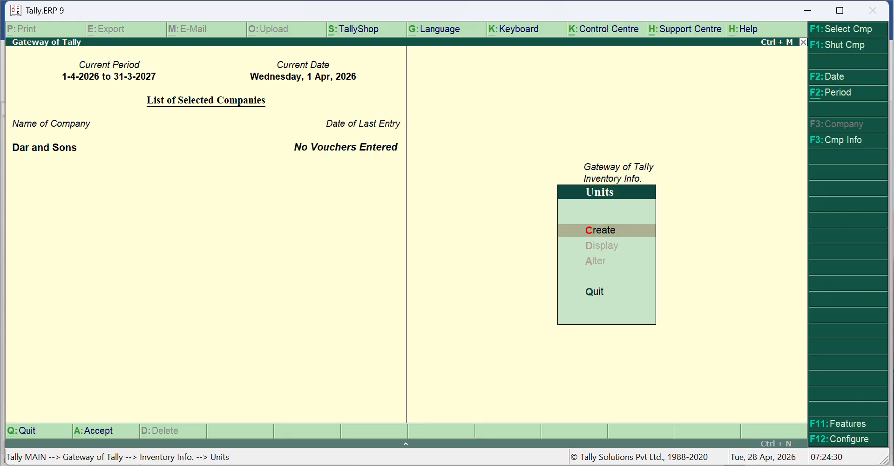
key("Return")
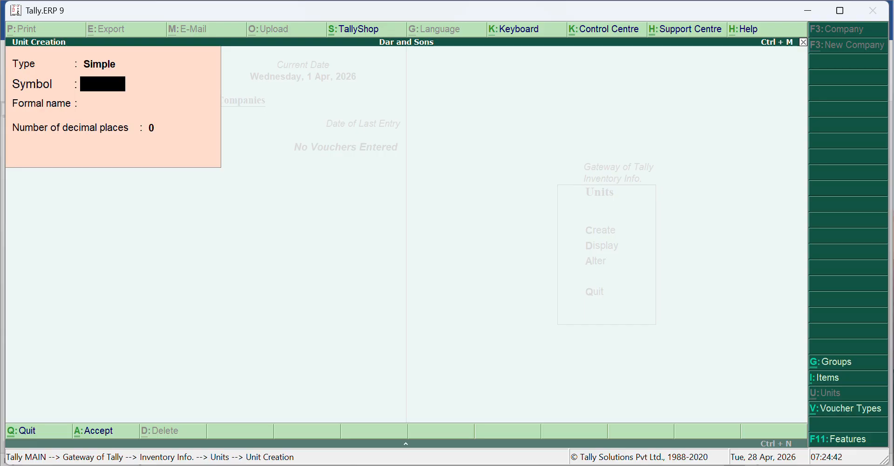
type("CS")
key("BackSpace")
key("BackSpace")
type("pcs")
key("Return")
type("Pieces")
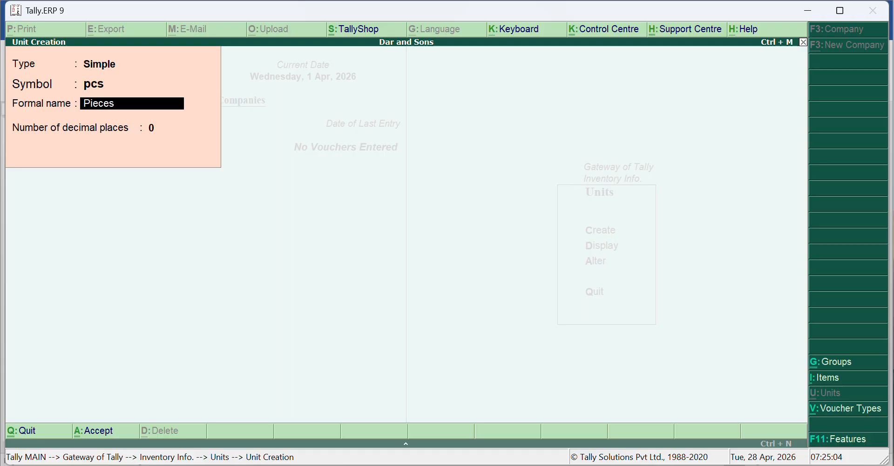
key("ctrl+a")
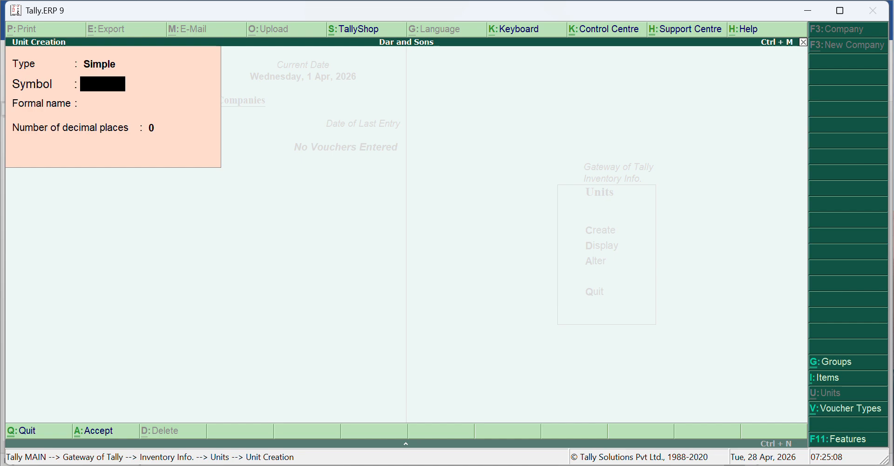
- Create a simple unit with the symbol box and the formal name Boxes
type("box")
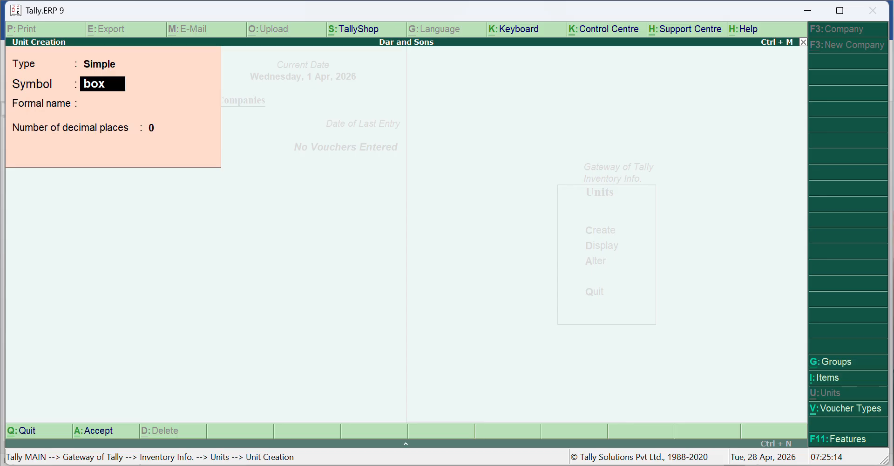
key("Return")
type("Boxes")
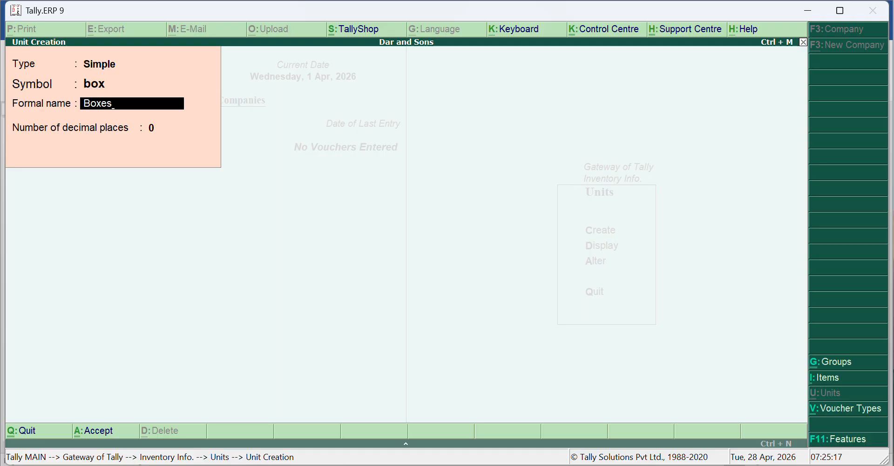
key("ctrl+a")
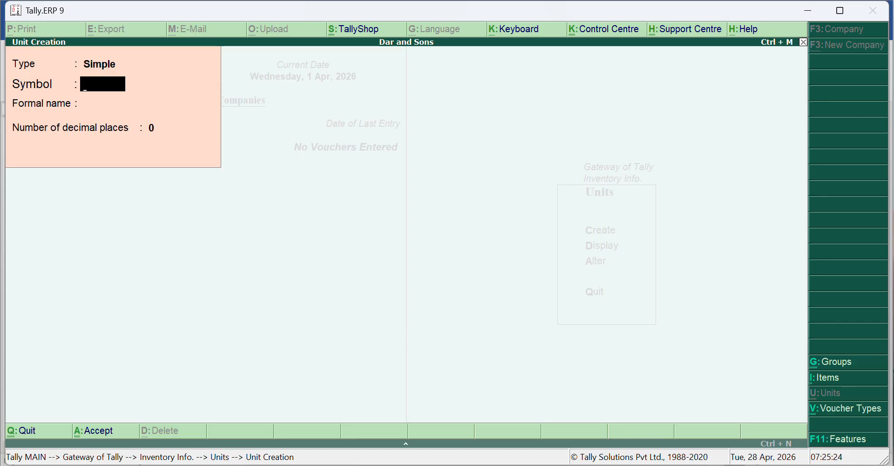
type("bag")
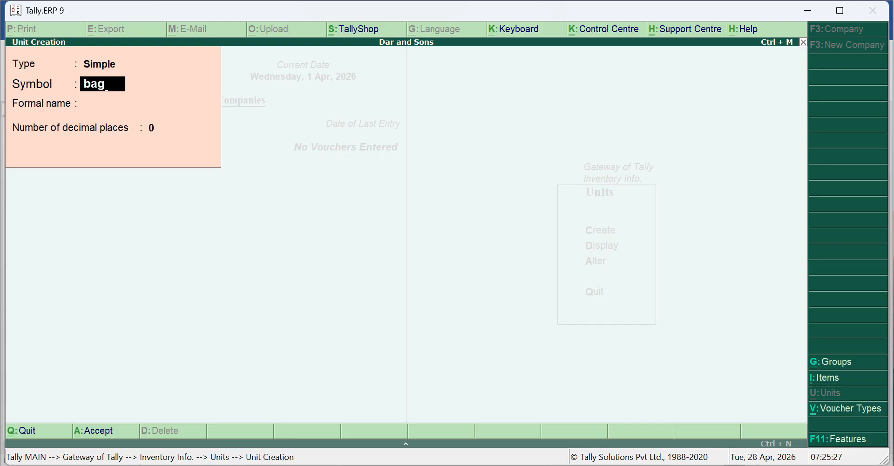
key("BackSpace")
key("BackSpace")
key("BackSpace")
- Create a simple unit with the symbol kg and the formal name Kilograms
type("kg")
key("Return")
type("Kilogra")
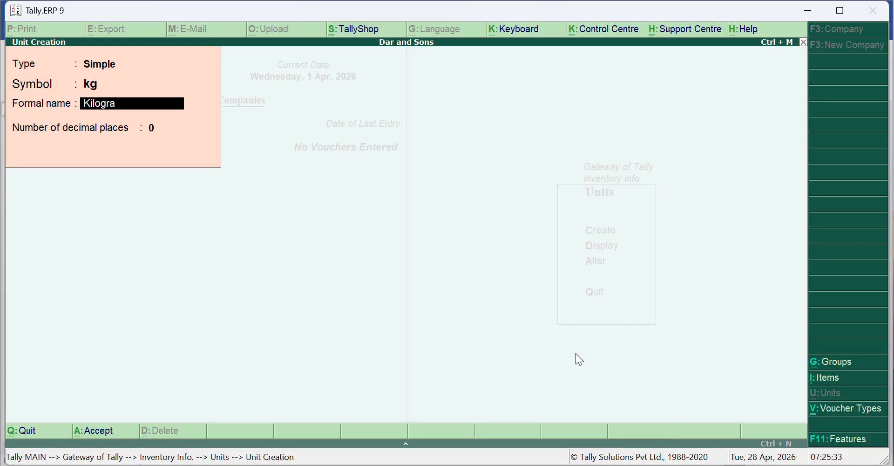
type("ms")
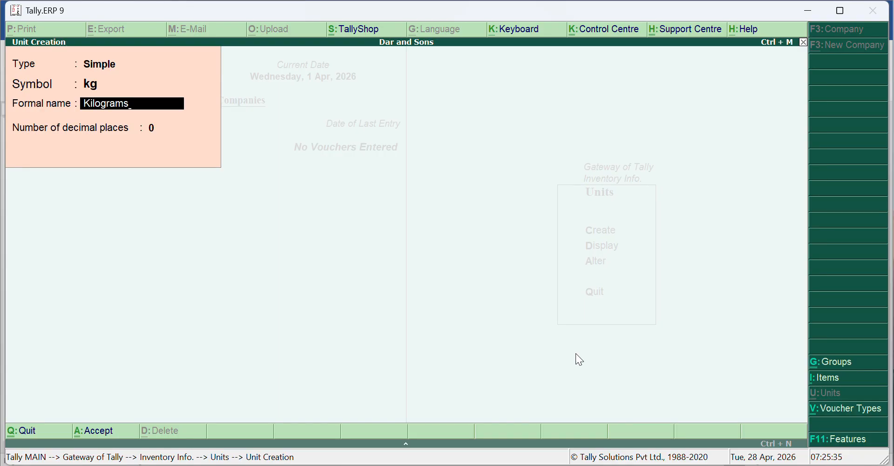
key("ctrl+a")
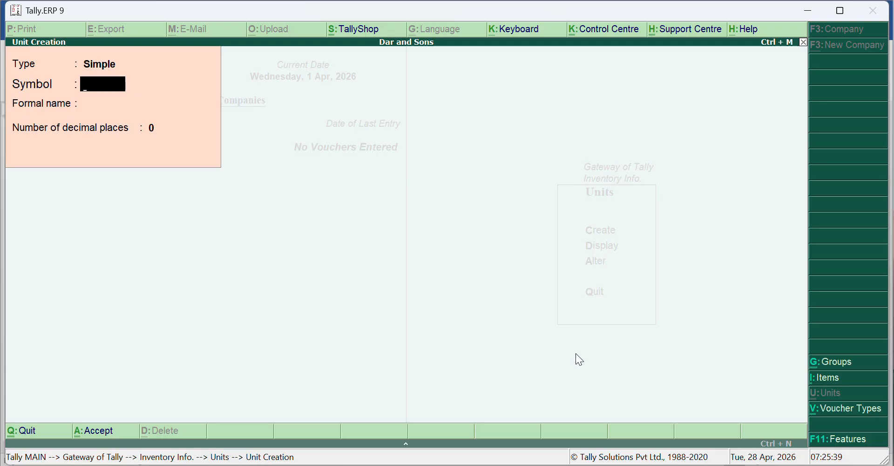
- Create a simple unit with the symbol btl and the formal name Bottles
type("b")
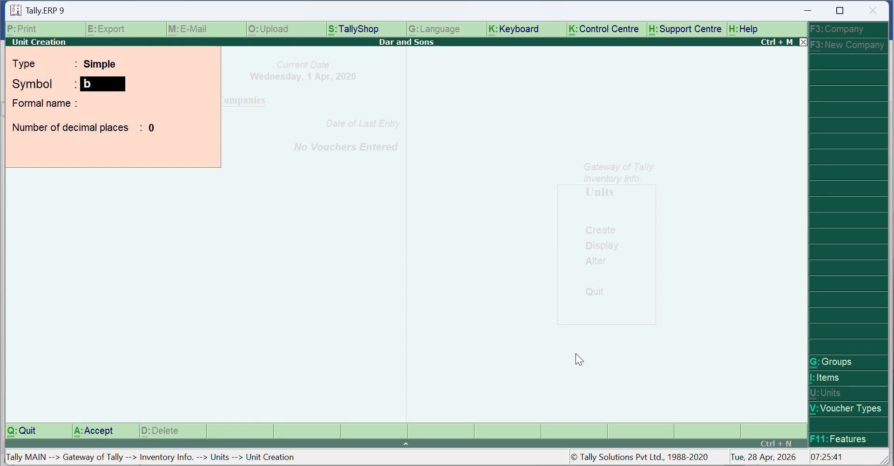
type("tl")
key("Return")
type("Bottles")
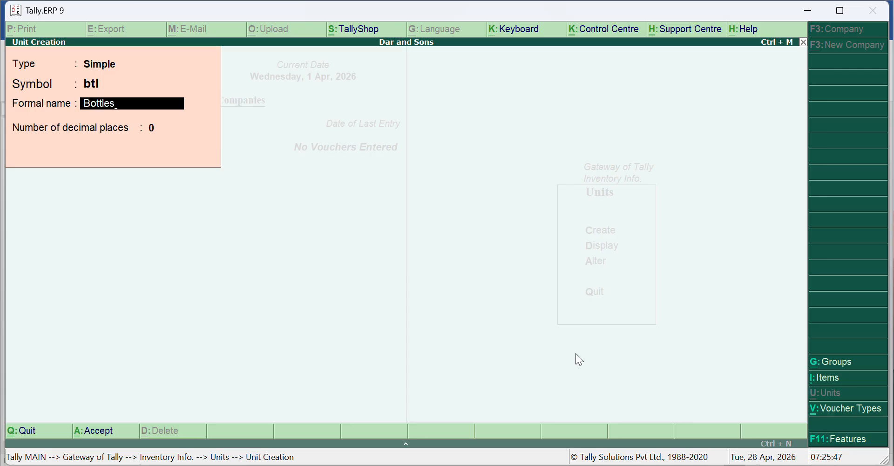
key("ctrl+a")
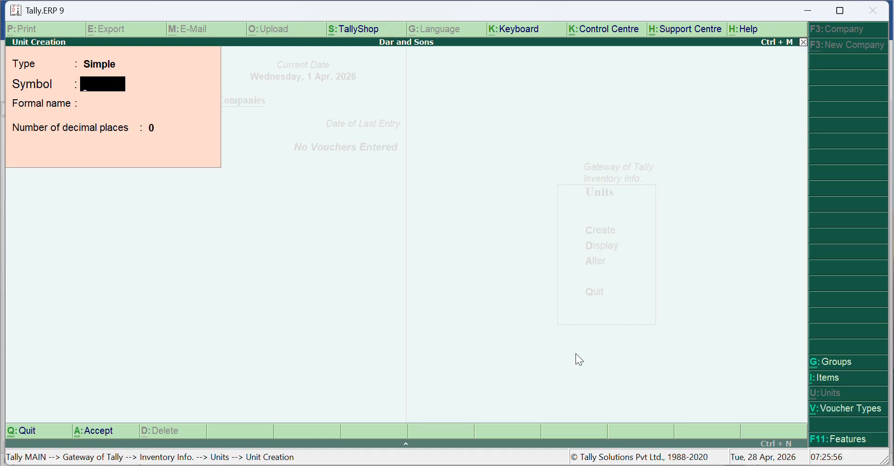
- Create a simple unit with the symbol pack and no formal name, and return to the Gateway of Tally
type("pack")
key("Return")
key("Return")
key("Return")
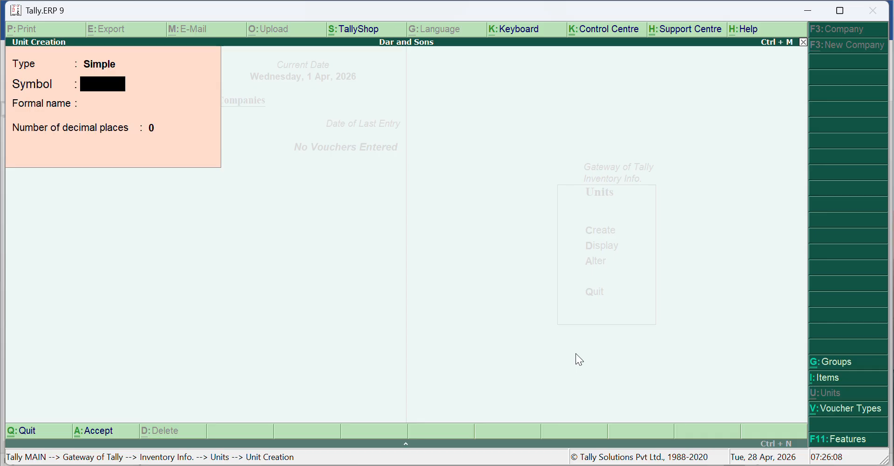
key("Escape")
key("y")
key("Escape")
key("Escape")
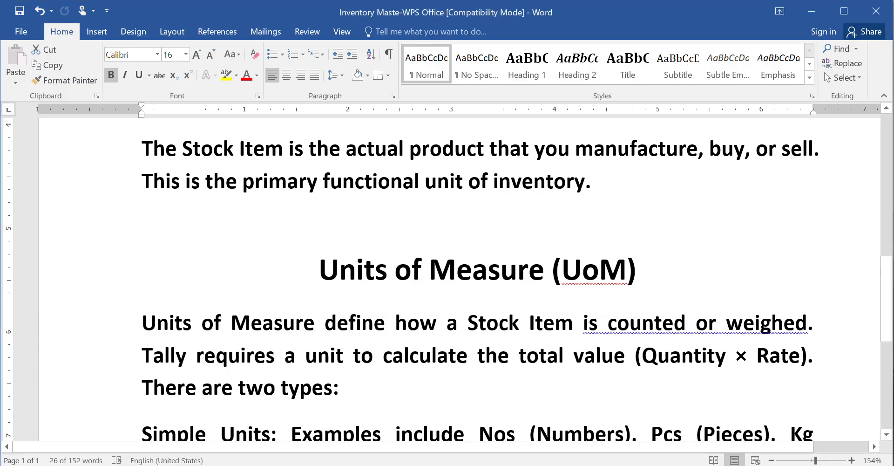
- Start creating a single stock item named Keyboard, without an alias
scroll(447, 279, "up", 4)
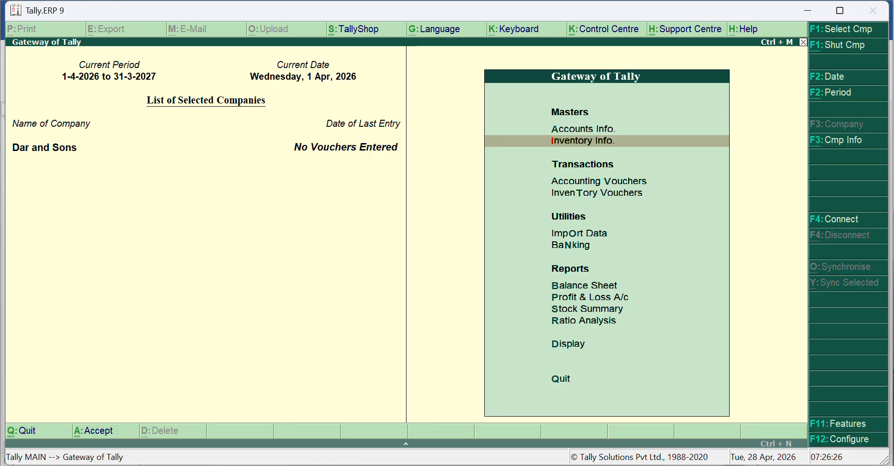
key("Return")
key("i")
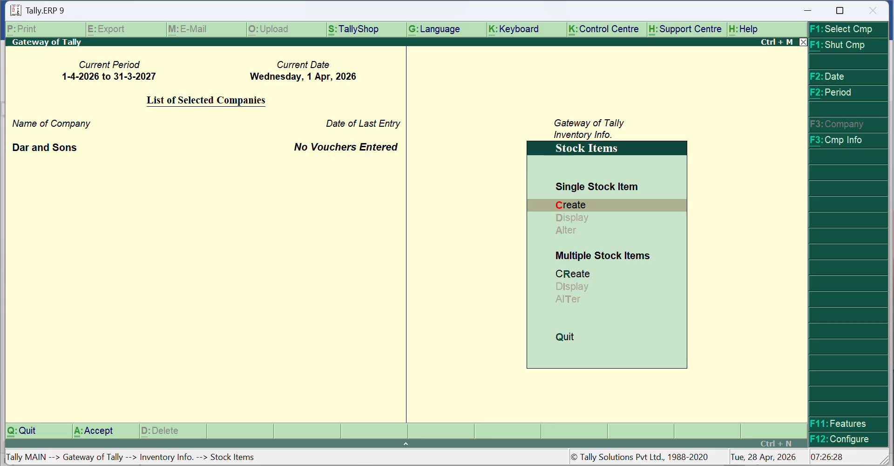
key("Return")
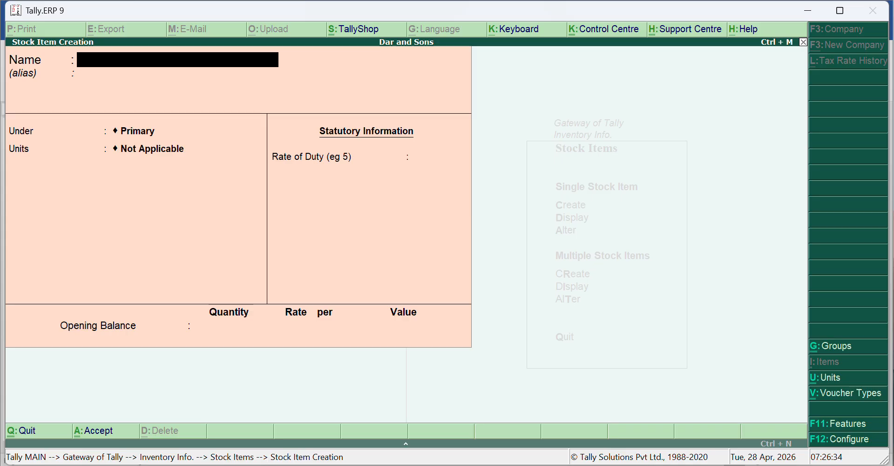
type("Keyboard")
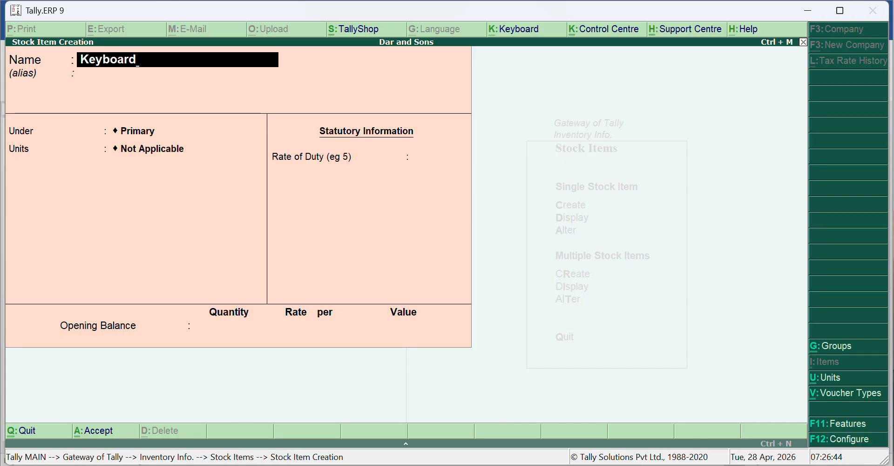
key("Return")
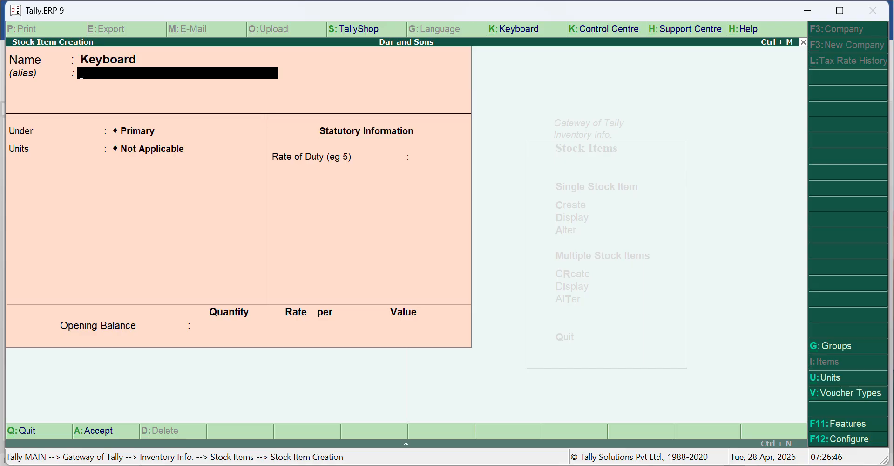
key("Return")
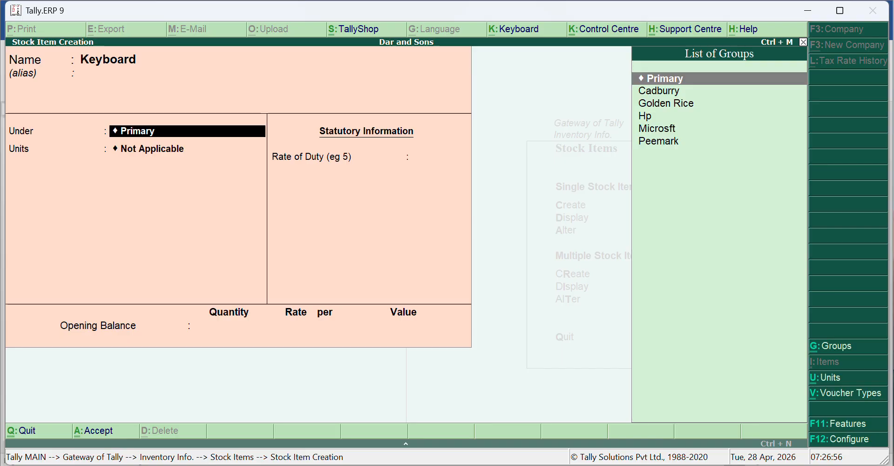
- Place the Keyboard item under the Microsft group and set its unit to pcs
key("Down")
key("Down")
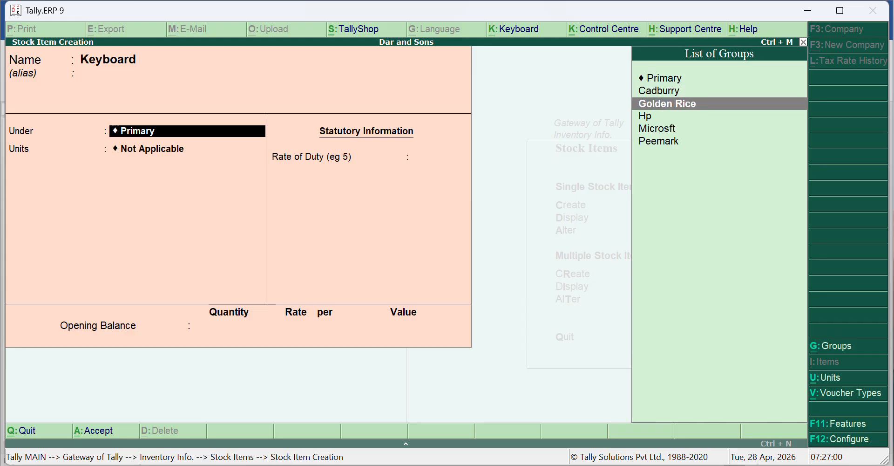
key("Down")
key("Down")
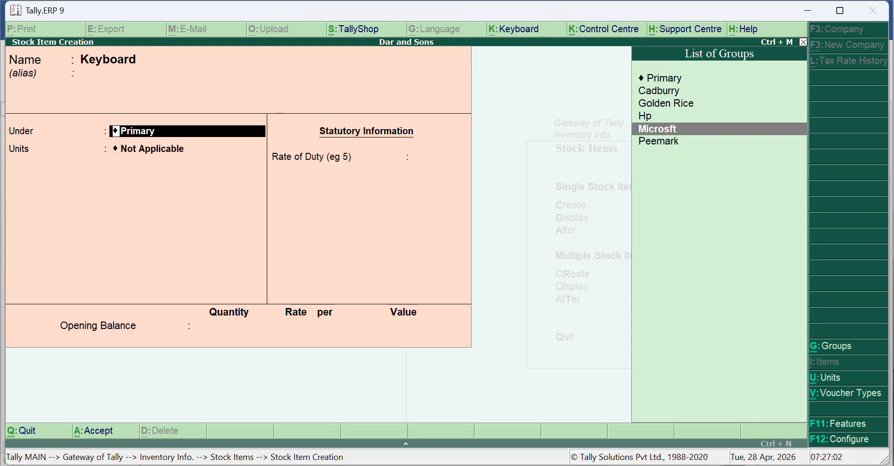
key("Return")
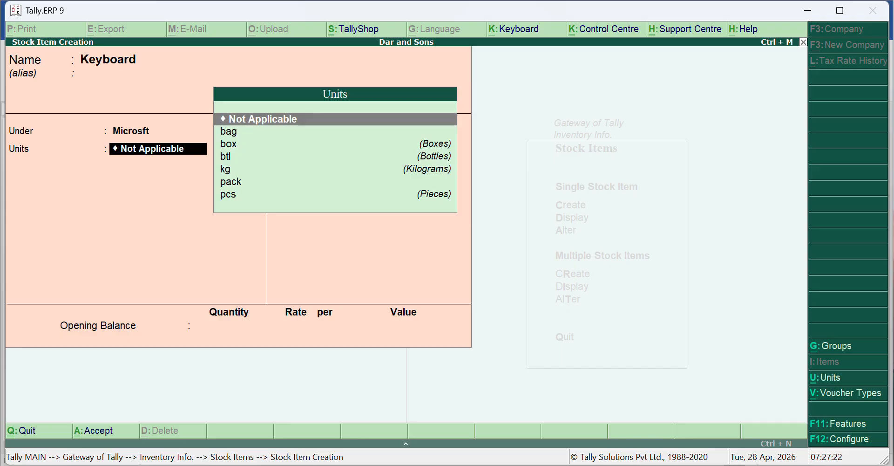
key("Down")
key("Down")
key("Down")
key("Down")
key("Down")
key("Down")
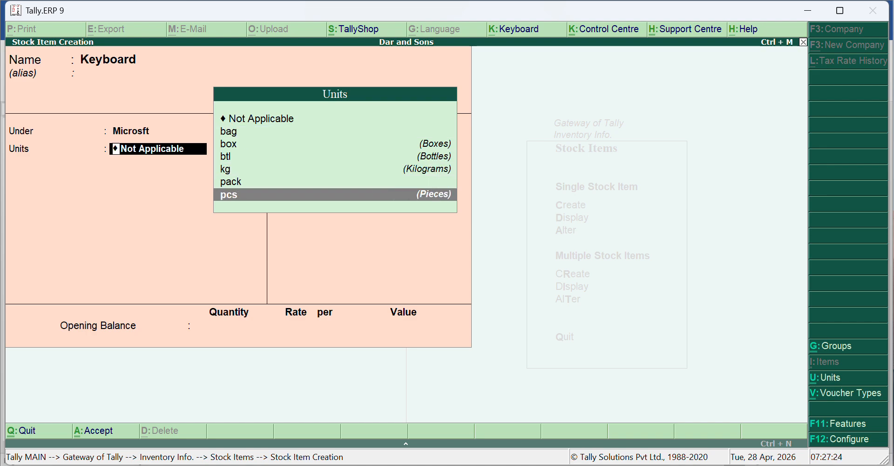
key("Return")
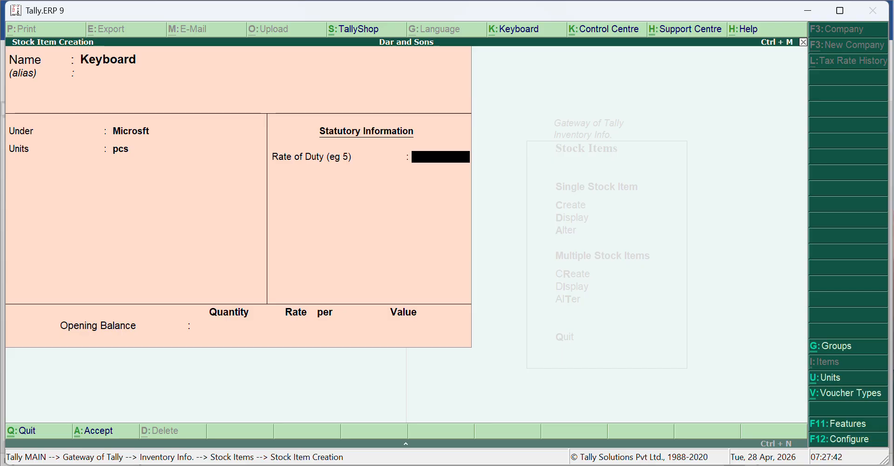
- Enable the use of alternate units in the stock item configuration and return to the Keyboard item's alternate unit
key("F12")
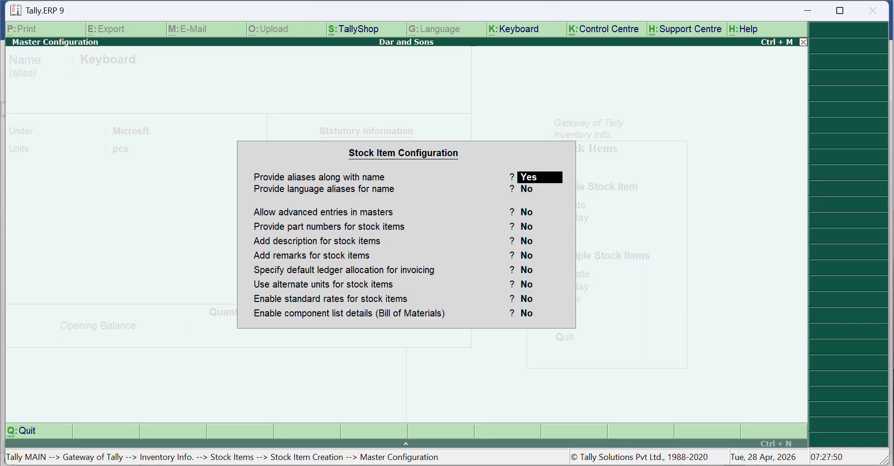
key("Down")
key("Down")
key("Down")
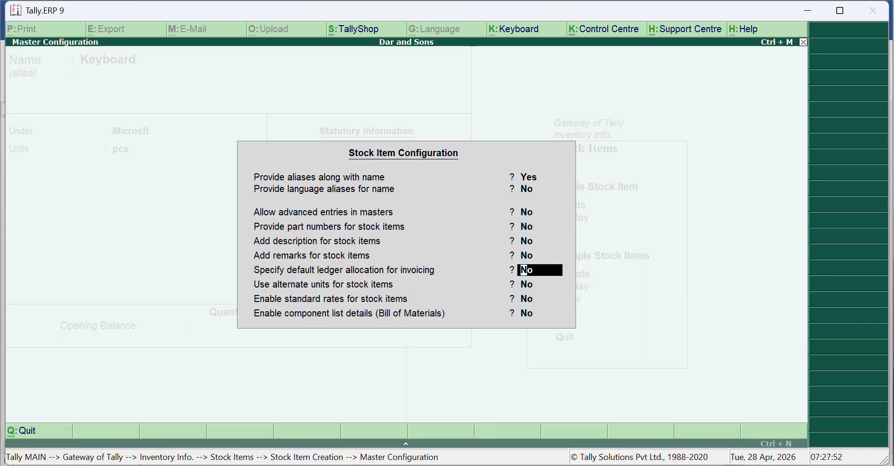
key("Return")
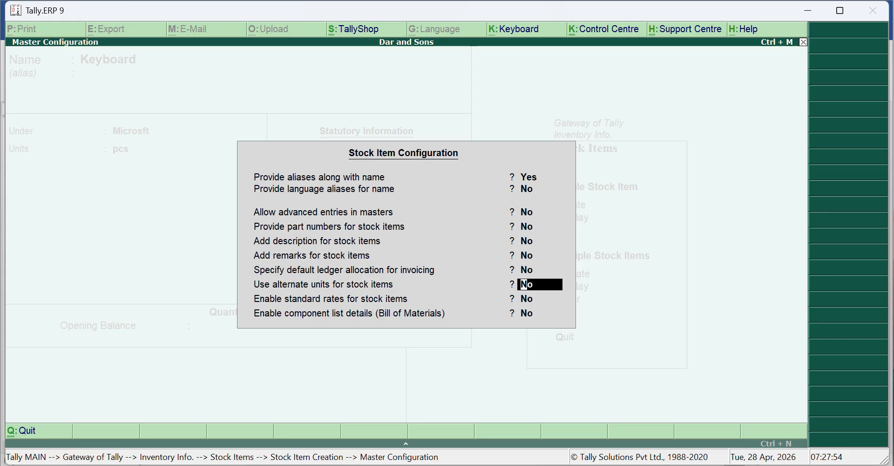
type("y")
key("Return")
key("Return")
key("Return")
key("Return")
key("Return")
key("Return")
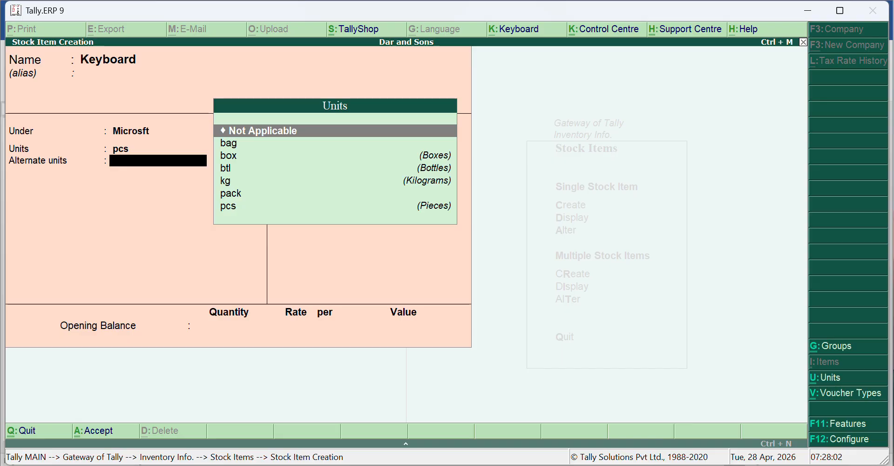
- Set the Keyboard item's alternate unit to box, with 1 box equal to 1 pcs, and save the item
key("Down")
key("Down")
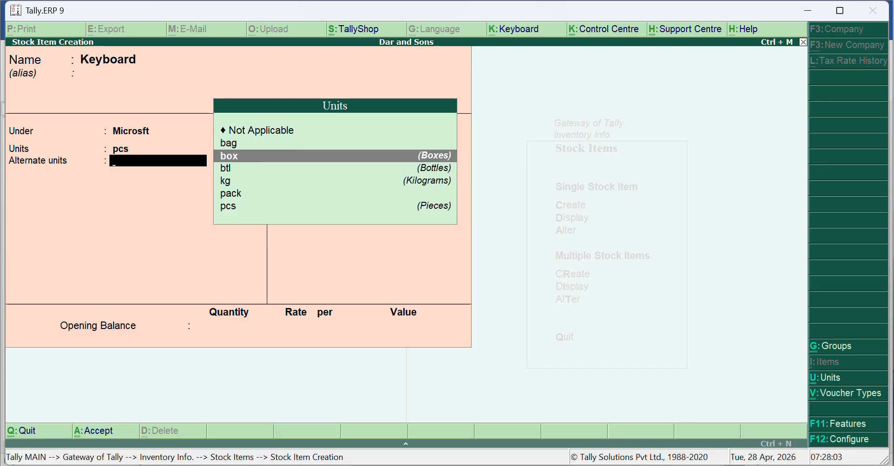
key("Return")
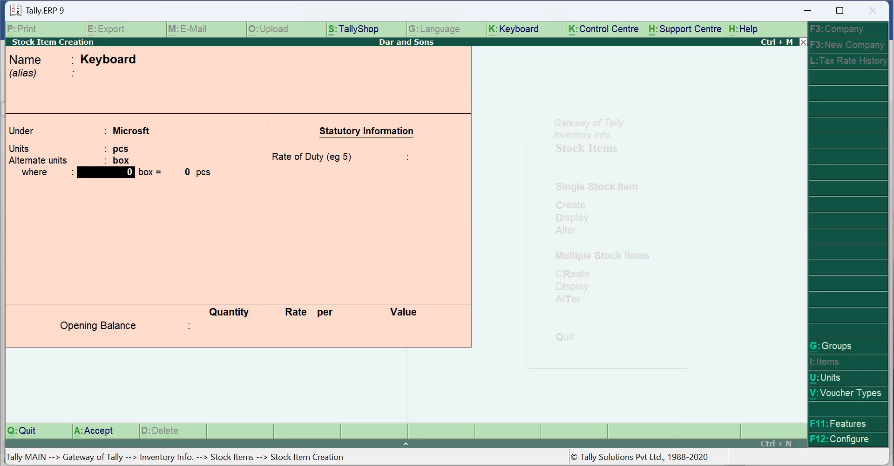
type("1")
key("Return")
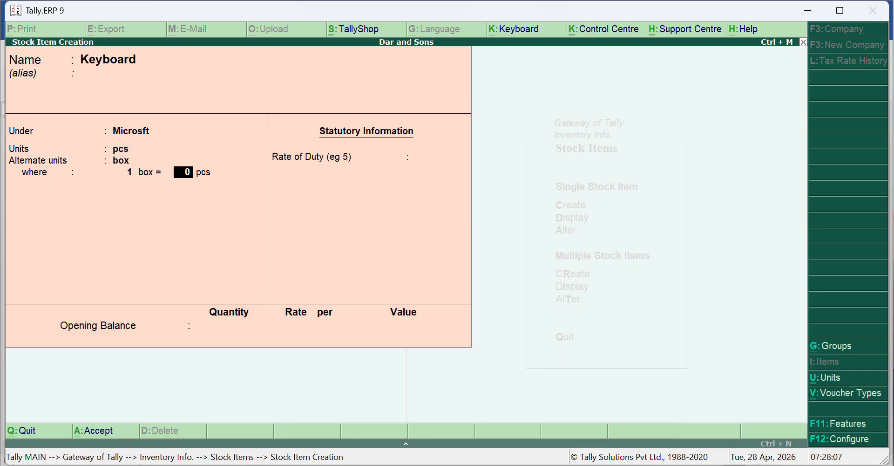
type("1")
key("Return")
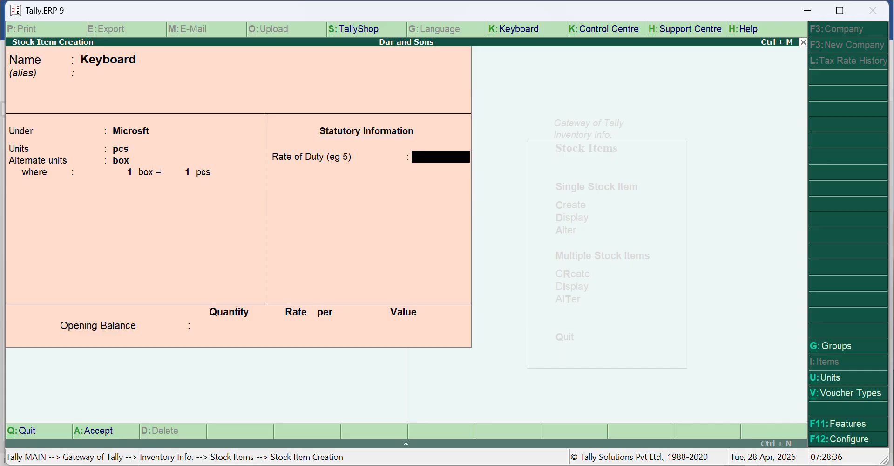
key("ctrl+a")
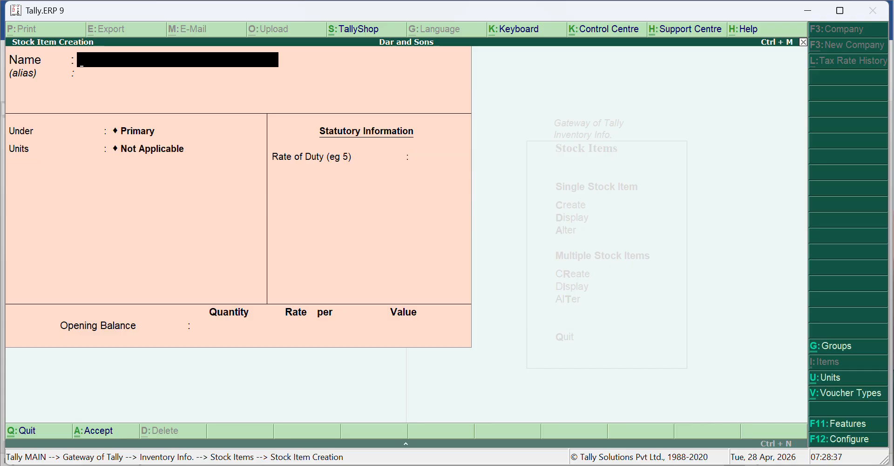
- Name the new stock item Golden Rice 50kg Bag Mrp 1500
type("Glden")
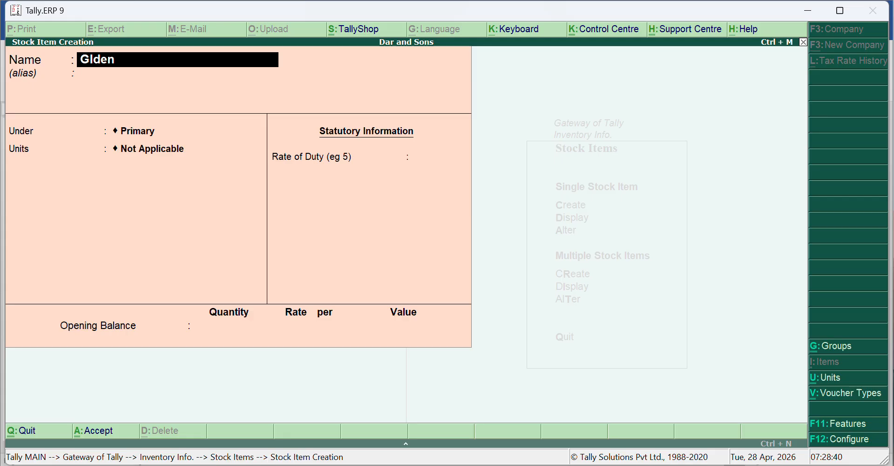
key("BackSpace")
key("BackSpace")
key("BackSpace")
key("BackSpace")
type("oo")
key("BackSpace")
type("l")
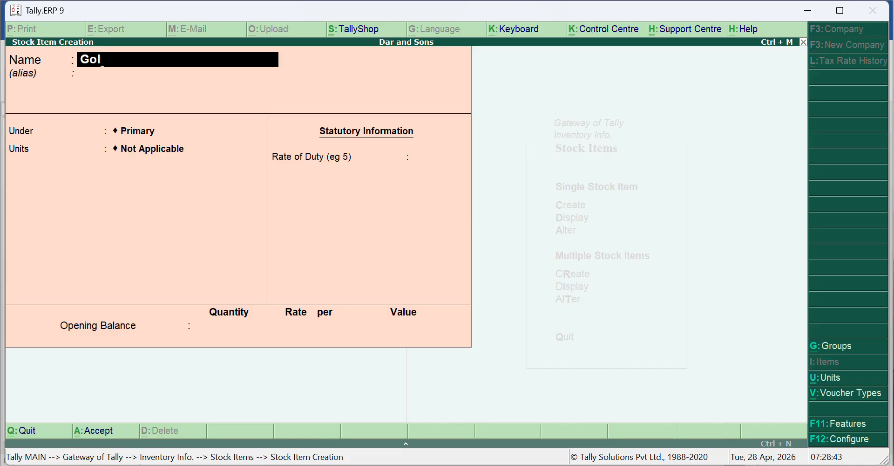
type("den Rice 50")
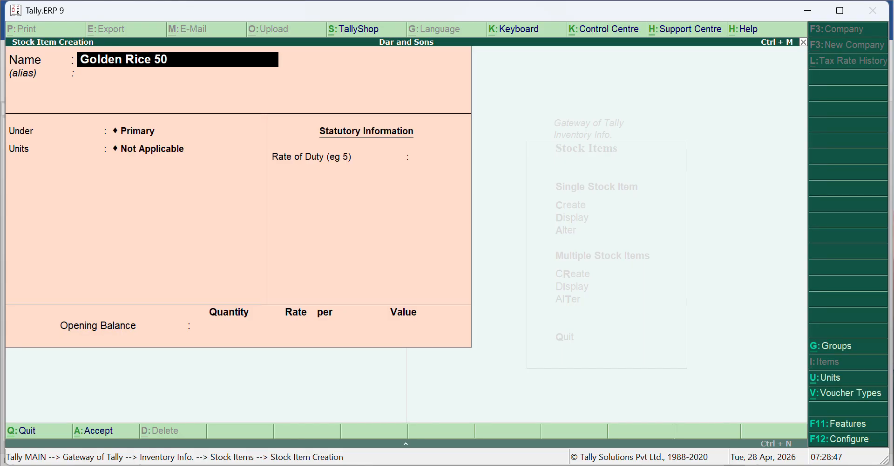
type("kg Ba")
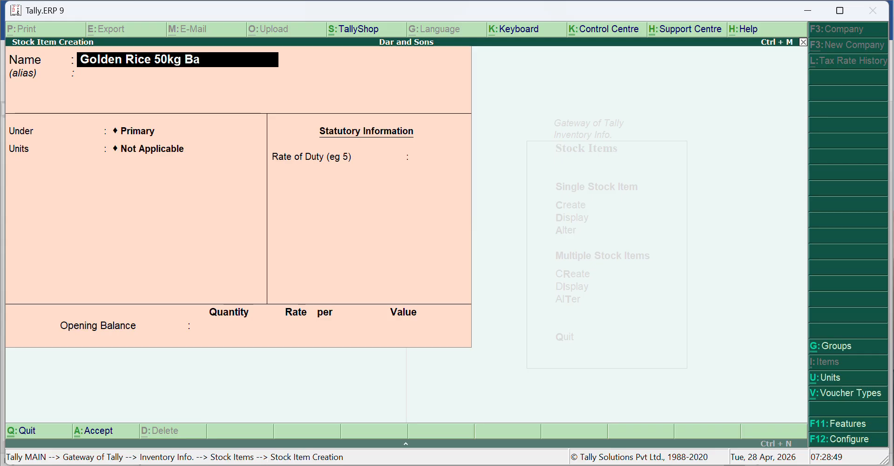
type("g Mrp 15500")
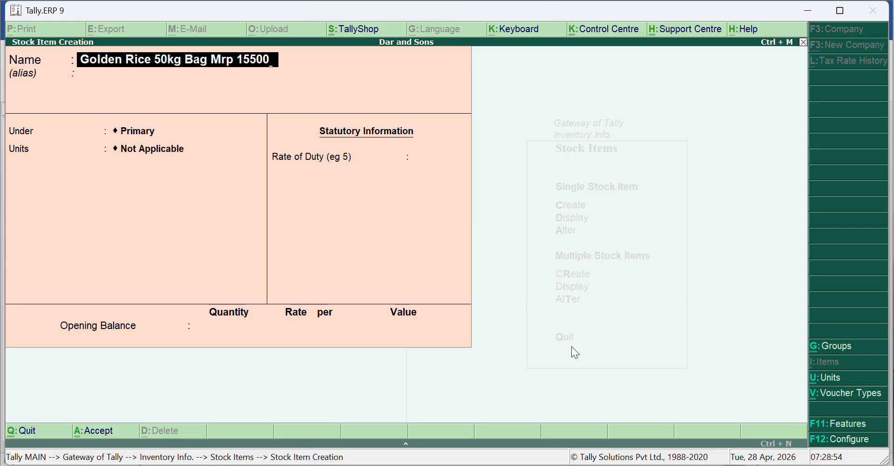
key("BackSpace")
key("BackSpace")
key("BackSpace")
type("00")
- Leave the rice item's alias blank and place it under the Golden Rice group
key("Return")
key("Return")
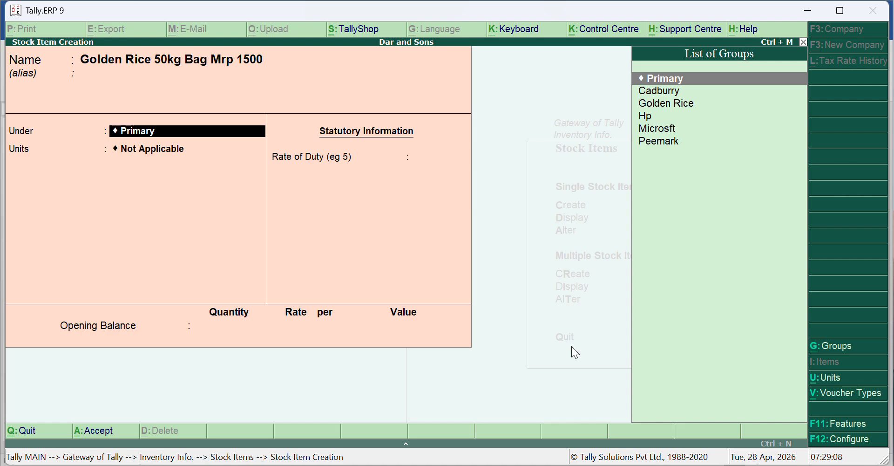
key("Down")
key("Down")
key("Return")
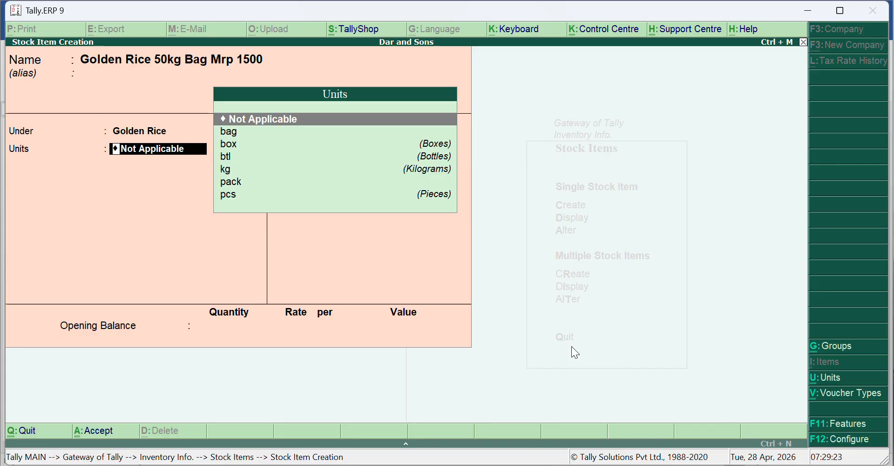
- Set the Golden Rice 50kg Bag Mrp 1500 item's unit of measure to kg
key("Down")
key("Down")
key("Down")
key("Down")
key("Return")
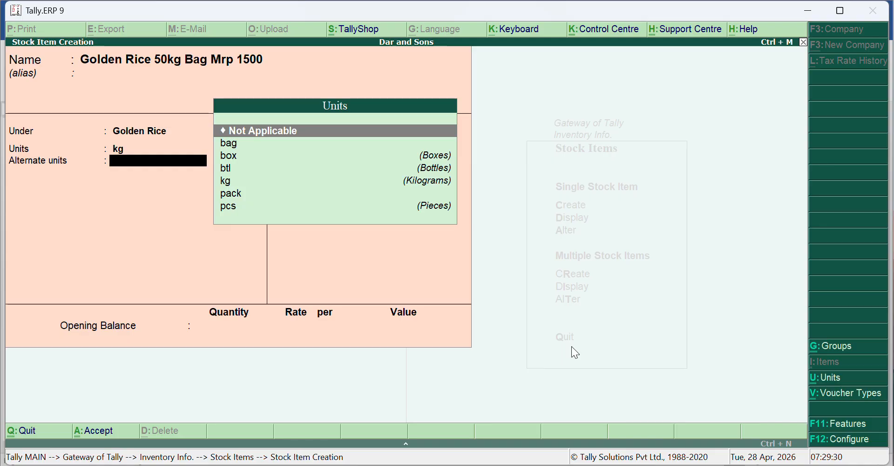
- Choose bag as the rice item's alternate unit
key("Down")
key("Down")
key("Down")
key("Down")
key("Down")
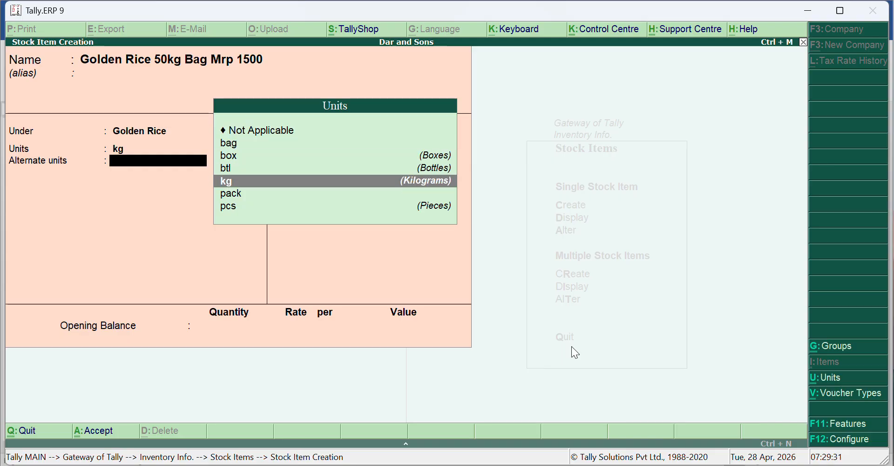
key("Up")
key("Up")
key("Up")
key("Up")
key("Return")
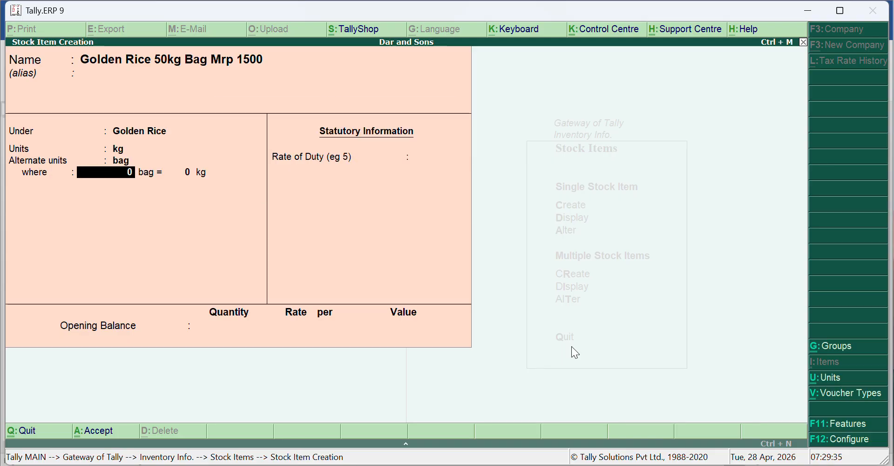
- Define the rice item's conversion as 1 bag equal to 50 kg and save the item
type("1")
key("Return")
type("50")
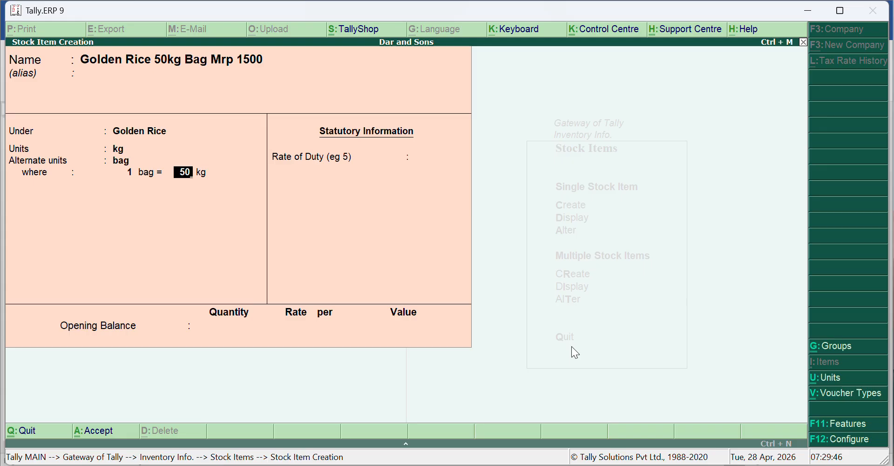
key("ctrl+a")
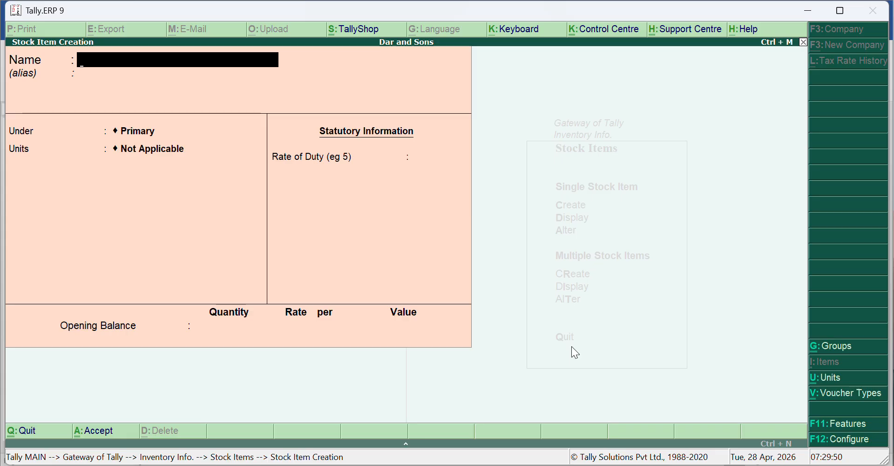
- Name the new stock item Peemark Oil 1 Ltr Mrp 130
type("Peemark Oil 1 ")
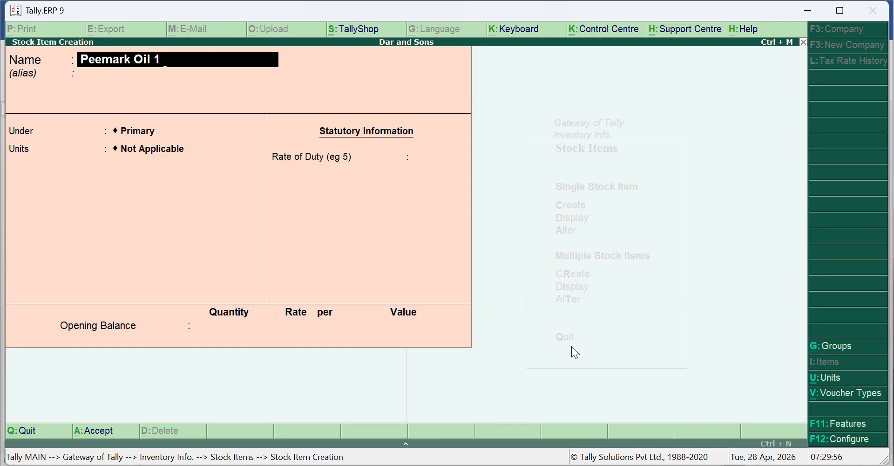
type("Ltr Mrp 130")
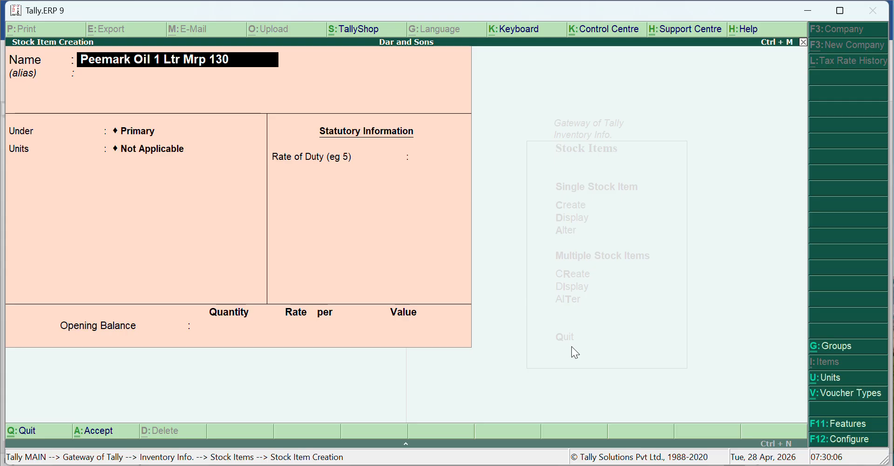
- Leave the oil item's alias blank and place it under the Peemark group
key("Return")
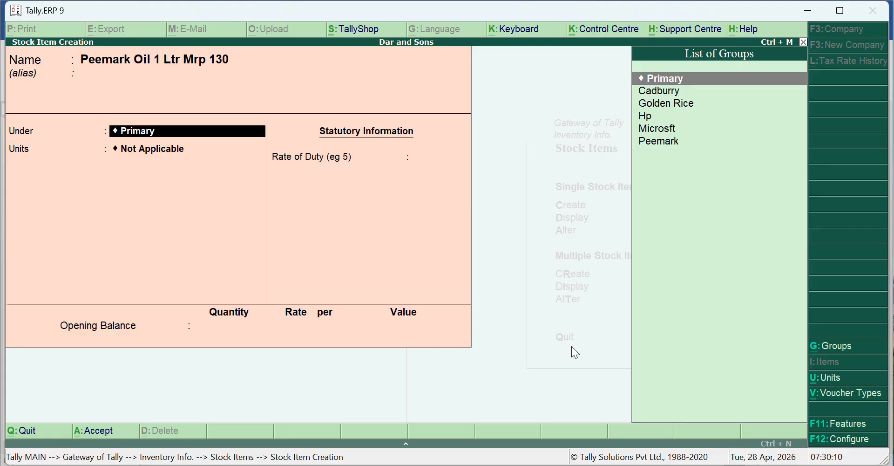
key("Down")
key("Down")
key("Down")
key("Down")
key("Down")
key("Return")
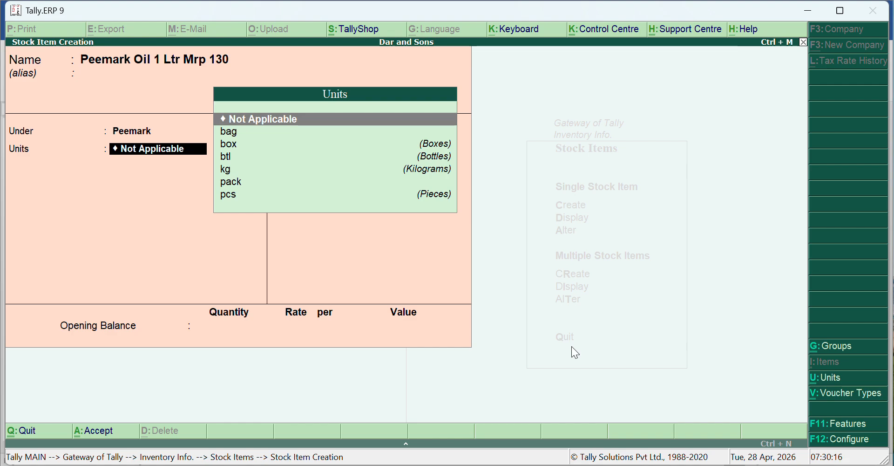
- Set the oil item's unit of measure to btl
key("Down")
key("Down")
key("Down")
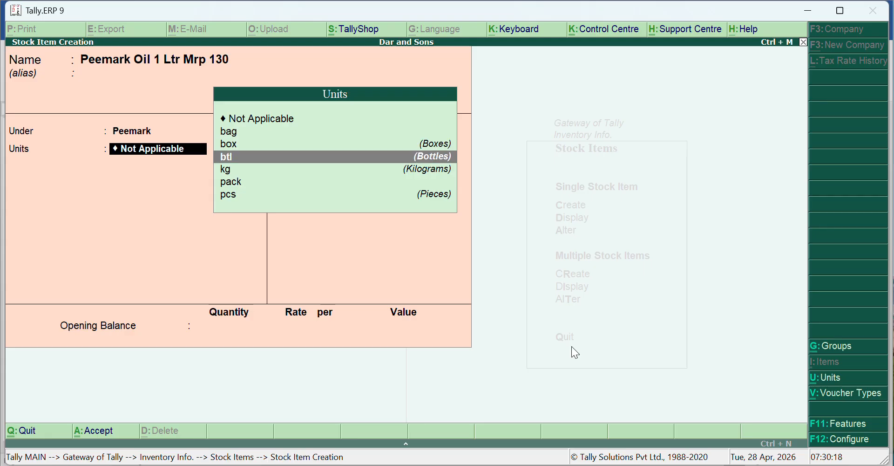
key("Return")
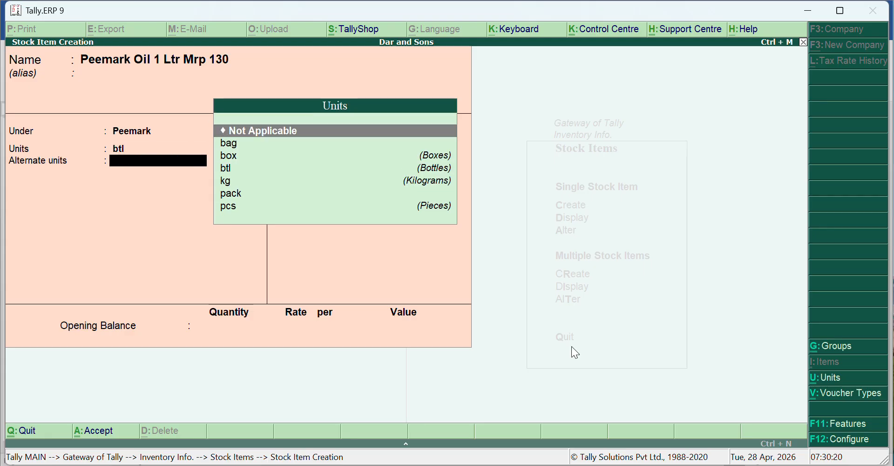
- Set the oil item's alternate unit to box, with 1 box equal to 12 btl, and save the item
key("Down")
key("Down")
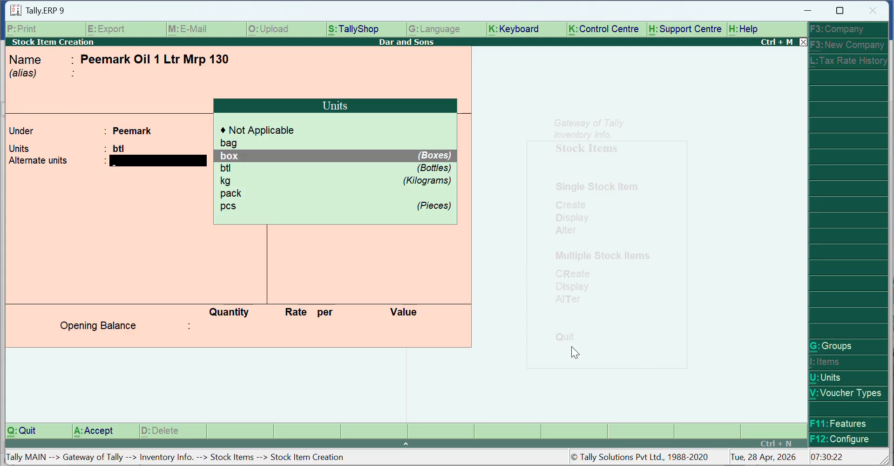
key("Return")
type("12")
key("Return")
type("12")
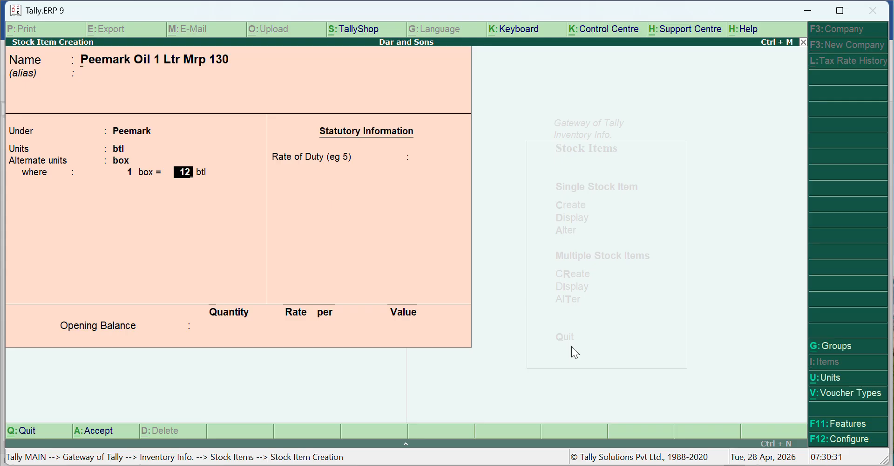
key("ctrl+a")
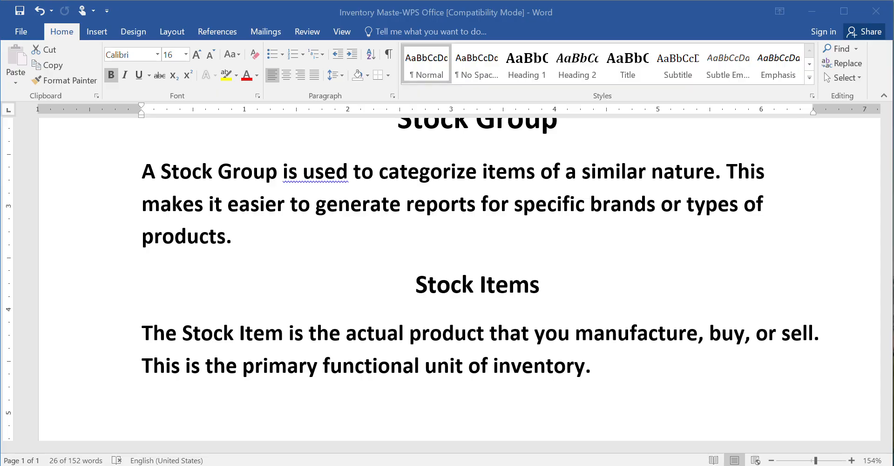
- Switch to the Word notes and review the Stock Group and Stock Items definitions
left_click_drag(140, 194, 245, 273)
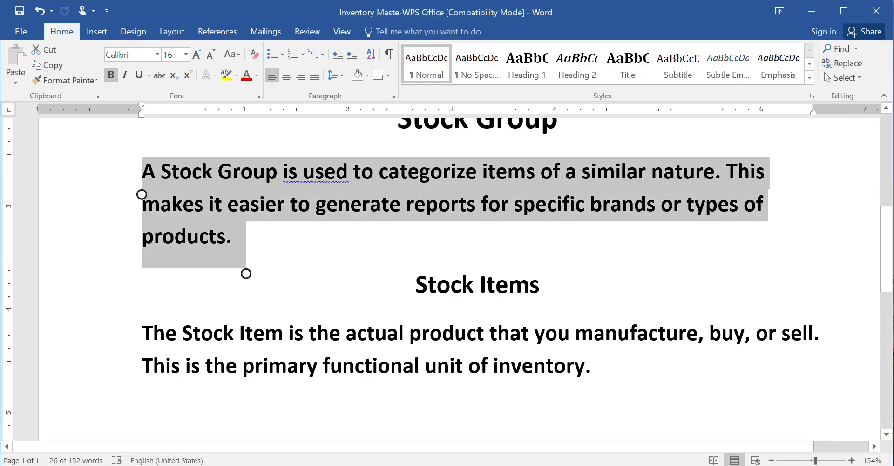
scroll(466, 280, "up", 5)
scroll(466, 280, "down", 4)
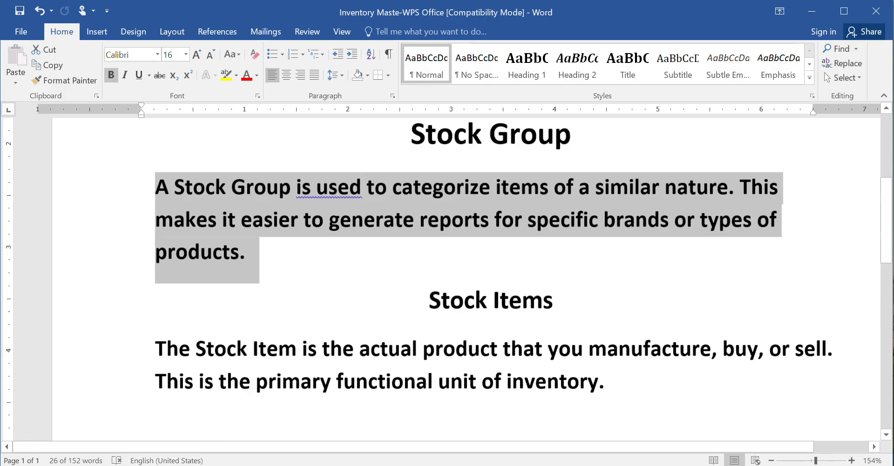
scroll(466, 279, "down", 3)
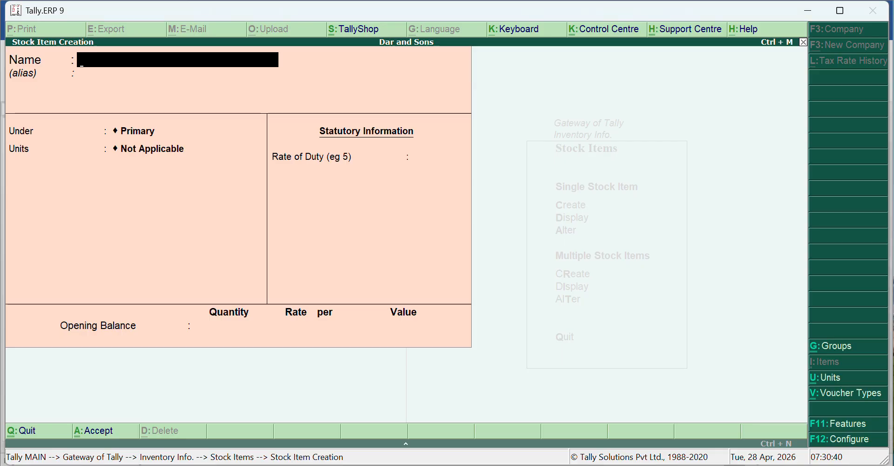
- Quit stock item creation in Tally.ERP 9 and return to the Gateway of Tally
key("Escape")
key("y")
key("Escape")
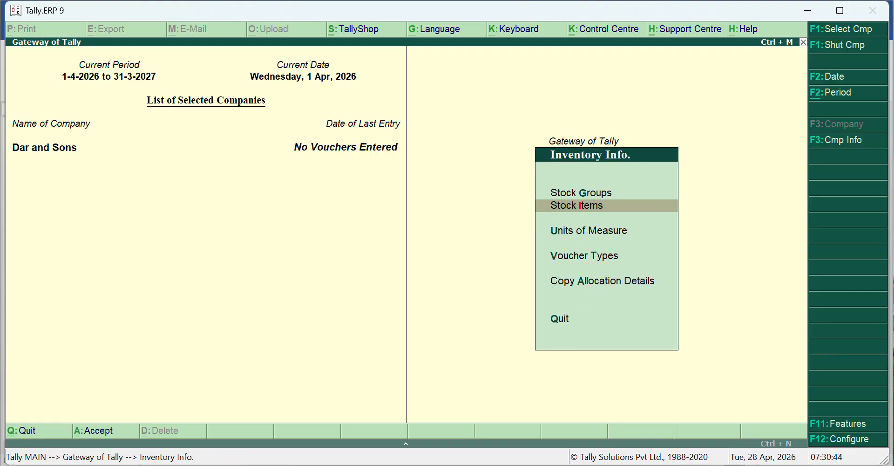
key("Escape")
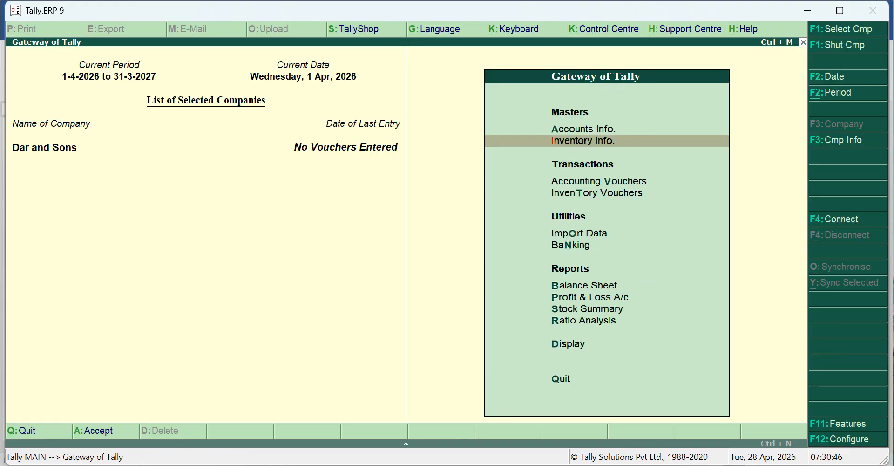
- List the existing stock items and open Golden Rice 50kg Bag Mrp 1500 to check its details
key("Return")
key("i")
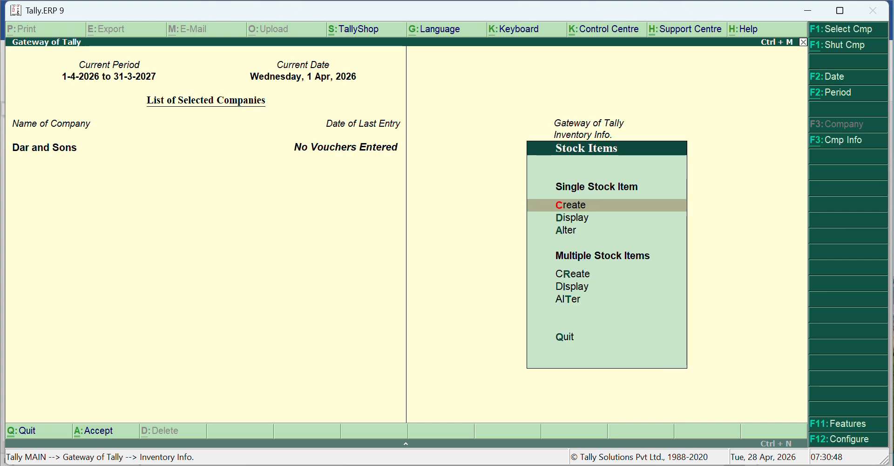
key("d")
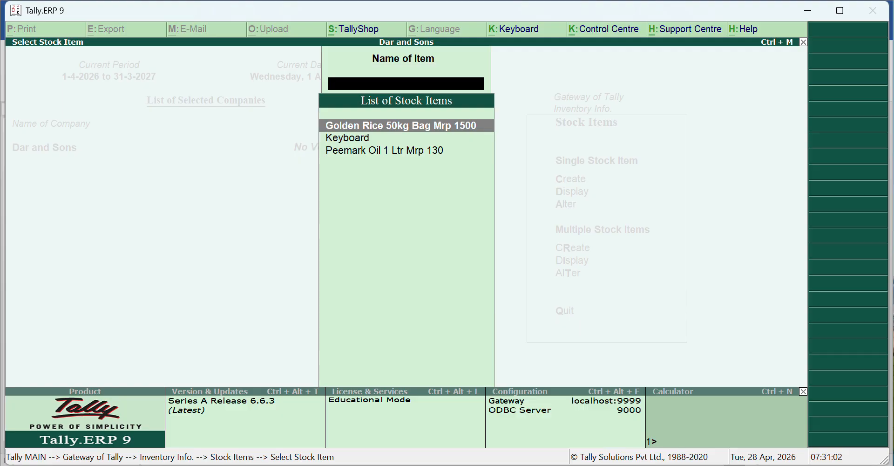
key("Return")
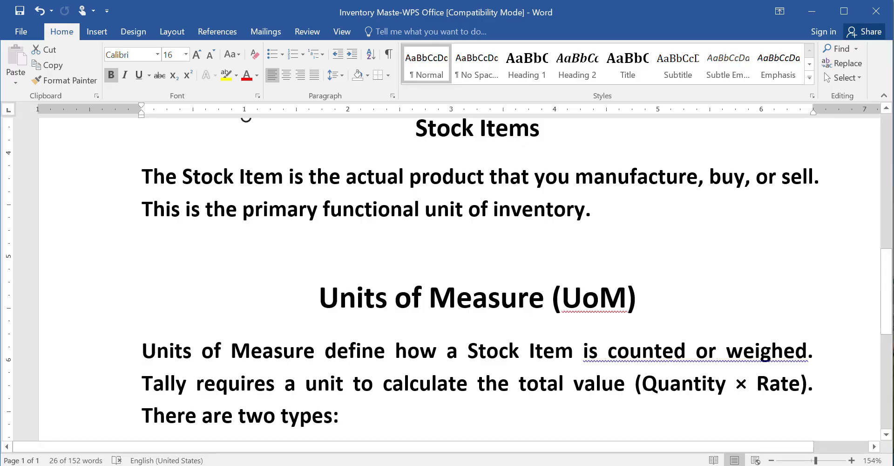
- Switch to the Word notes and revisit the Stock Group section
scroll(517, 280, "up", 9)
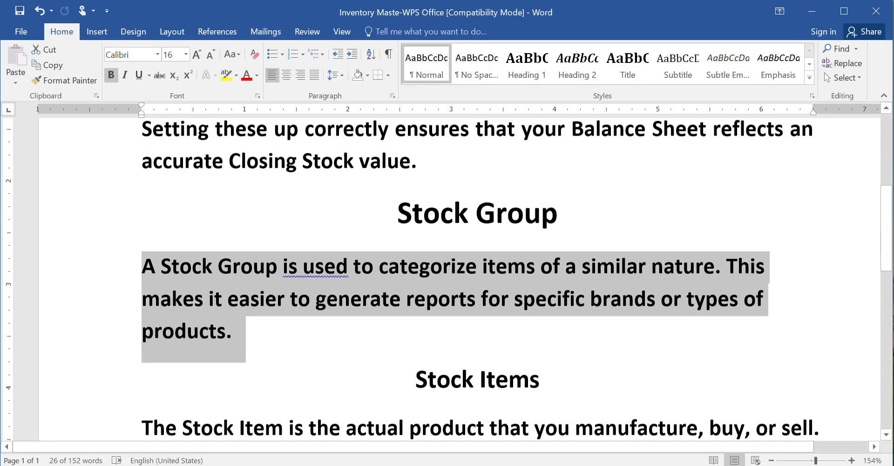